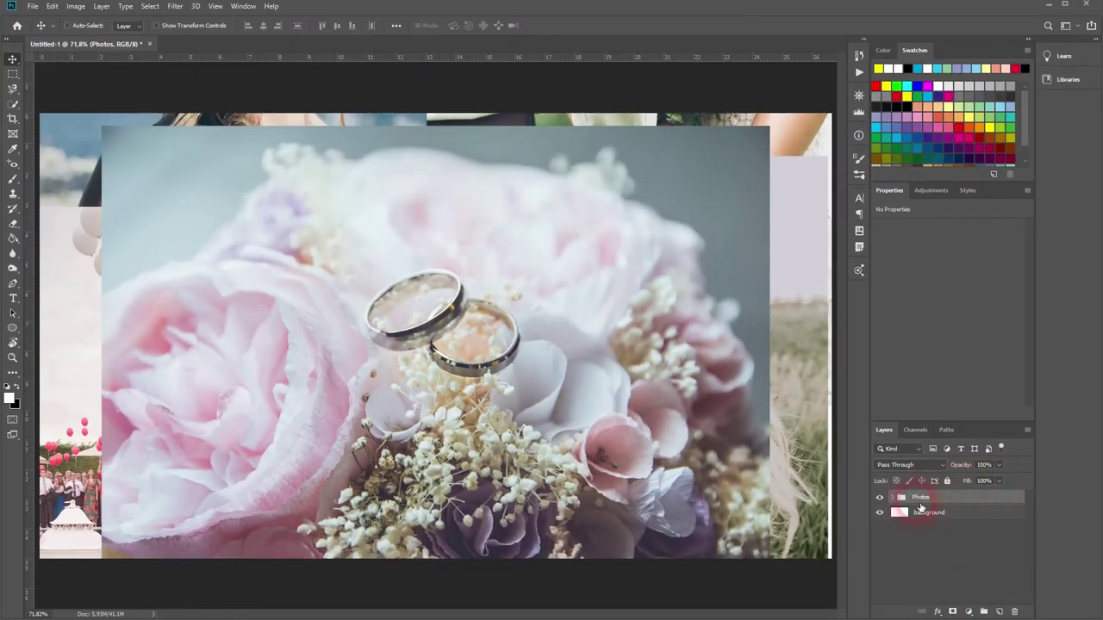
Step: Turn off the Photos group's visibility and select the white background layer
left_click(894, 497)
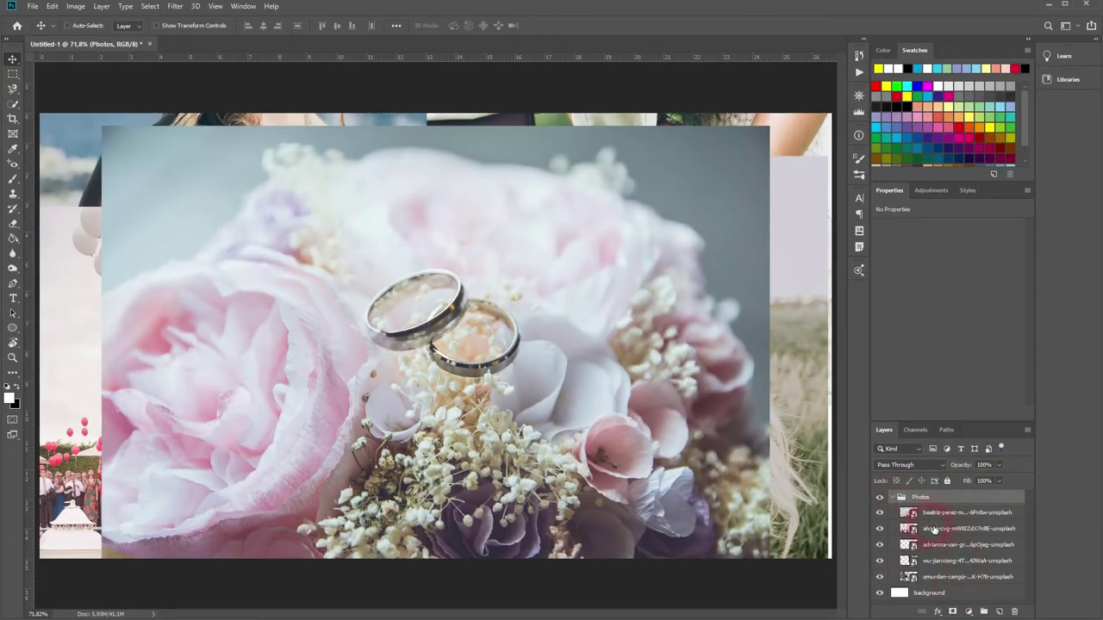
left_click(899, 499)
left_click(880, 497)
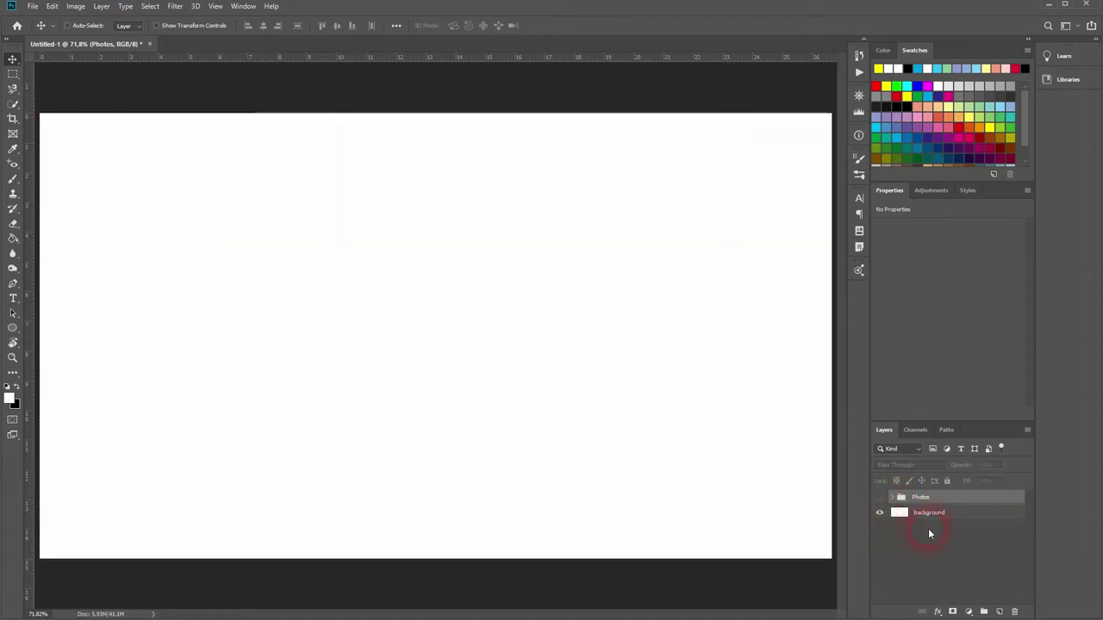
left_click(922, 511)
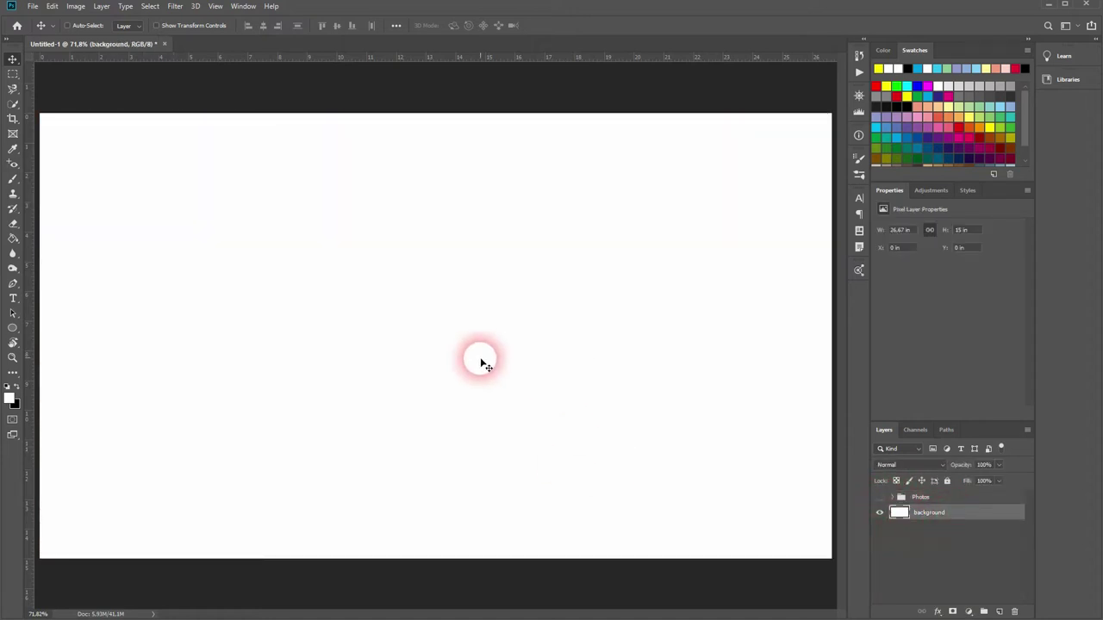
left_click(77, 7)
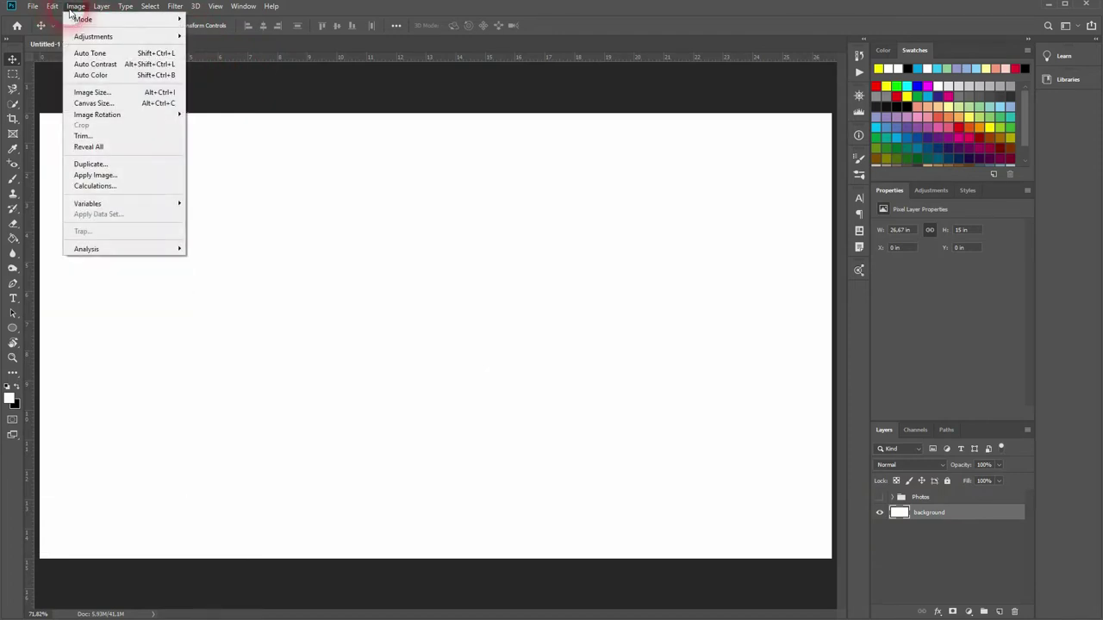
left_click(111, 104)
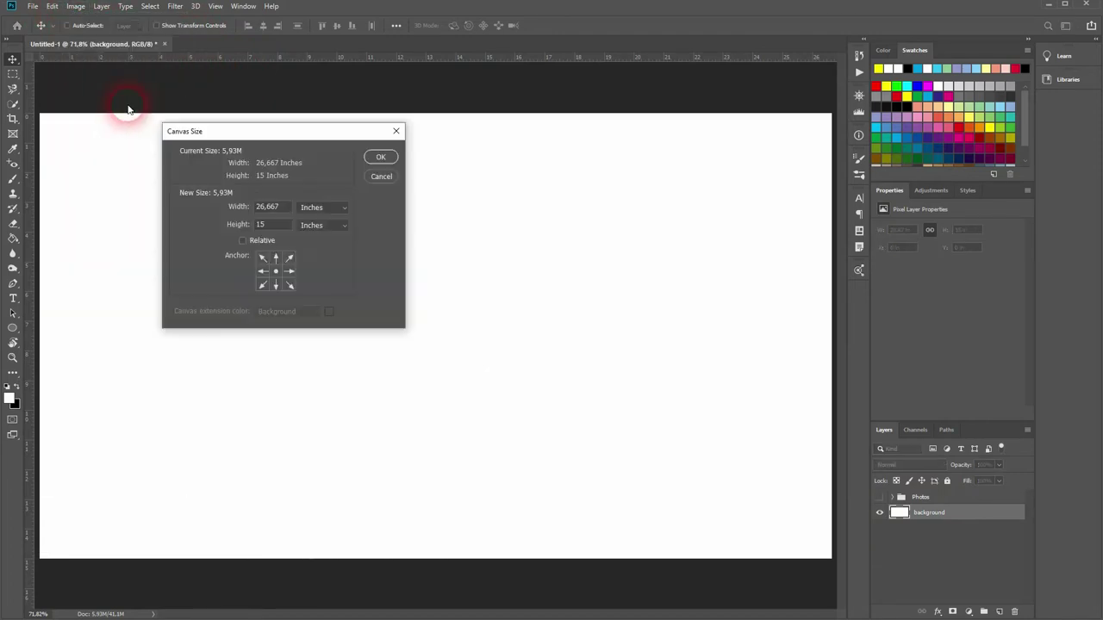
left_click(347, 209)
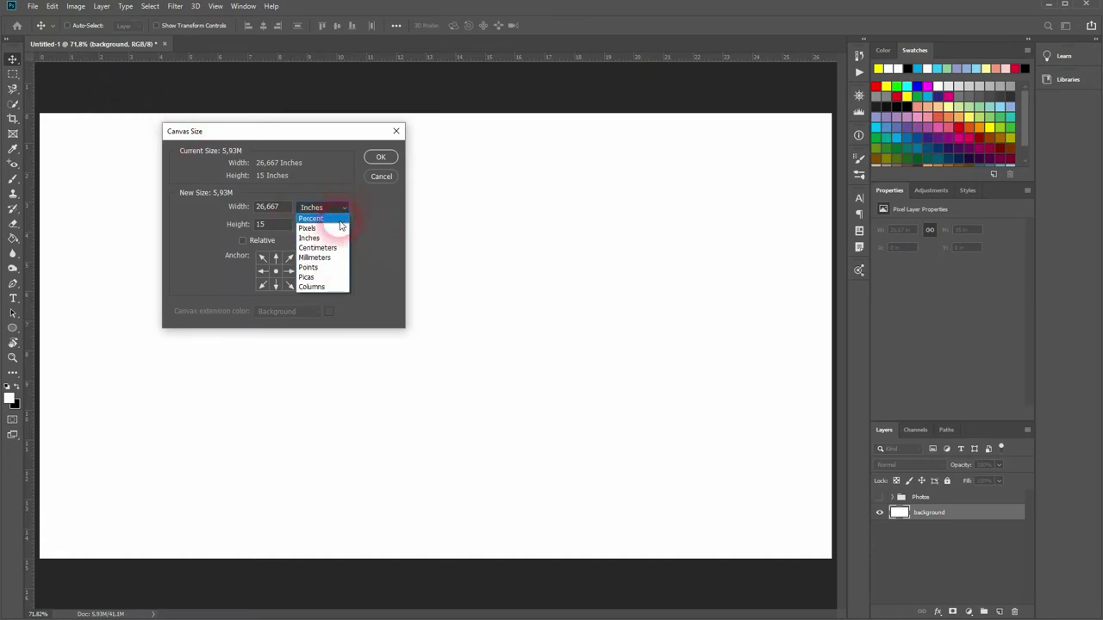
left_click(315, 216)
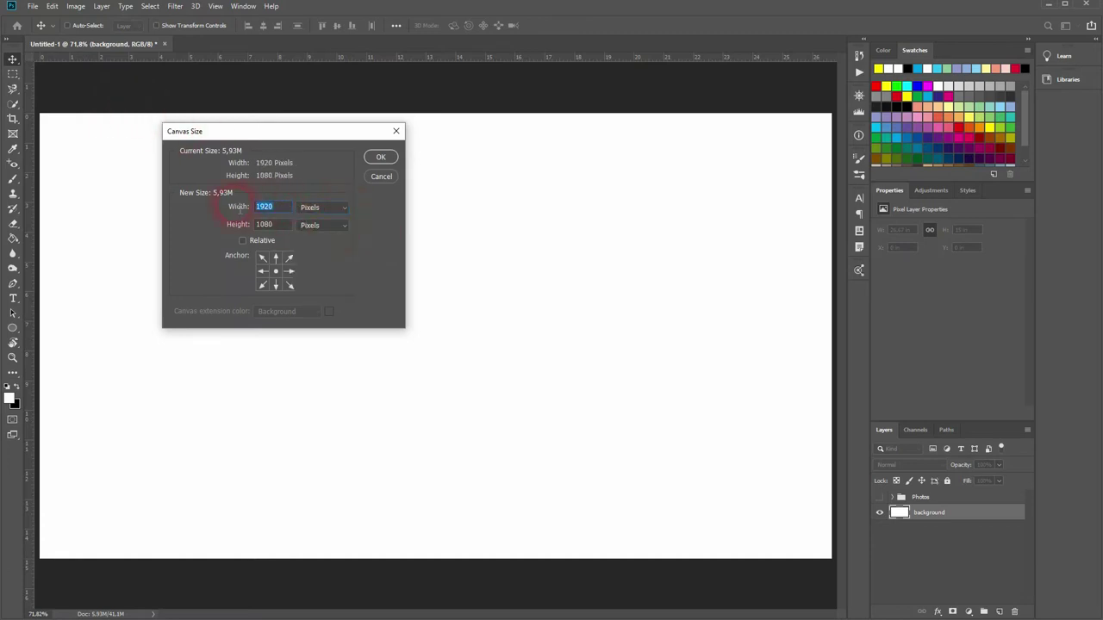
key("Tab")
left_click(378, 179)
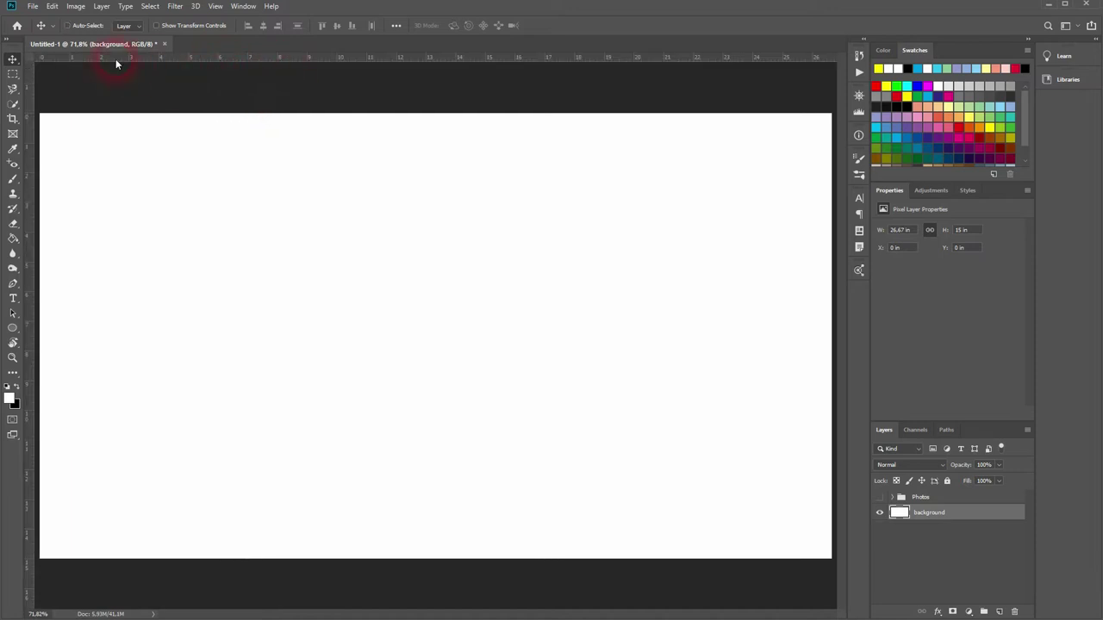
Step: Drag a horizontal and a vertical guide from the rulers to cross at the canvas centre
left_click_drag(115, 58, 146, 337)
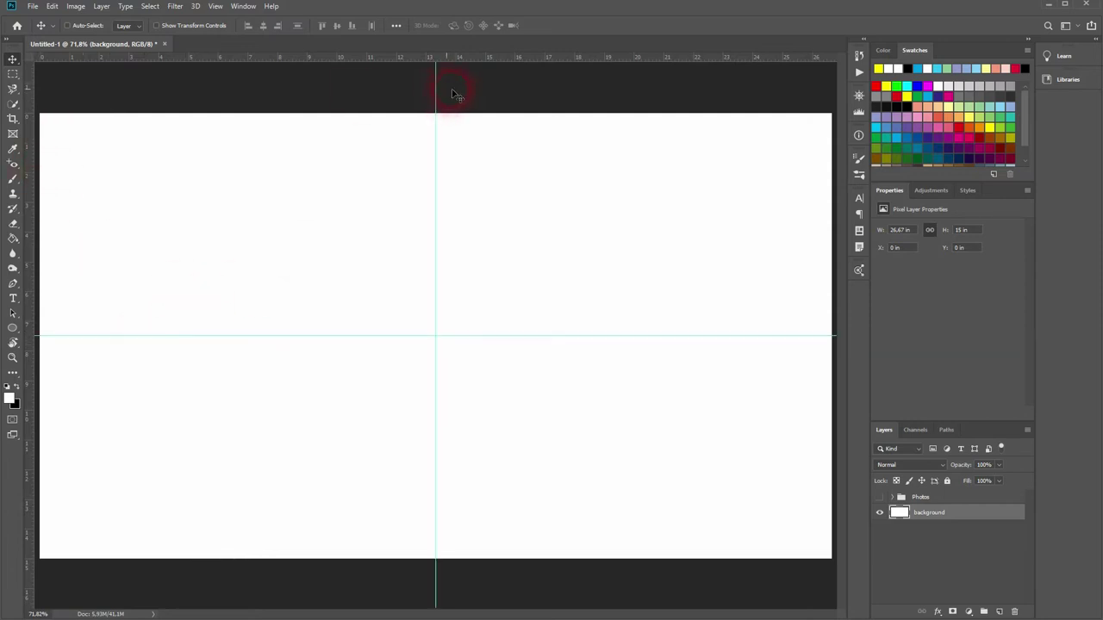
left_click_drag(439, 92, 440, 128)
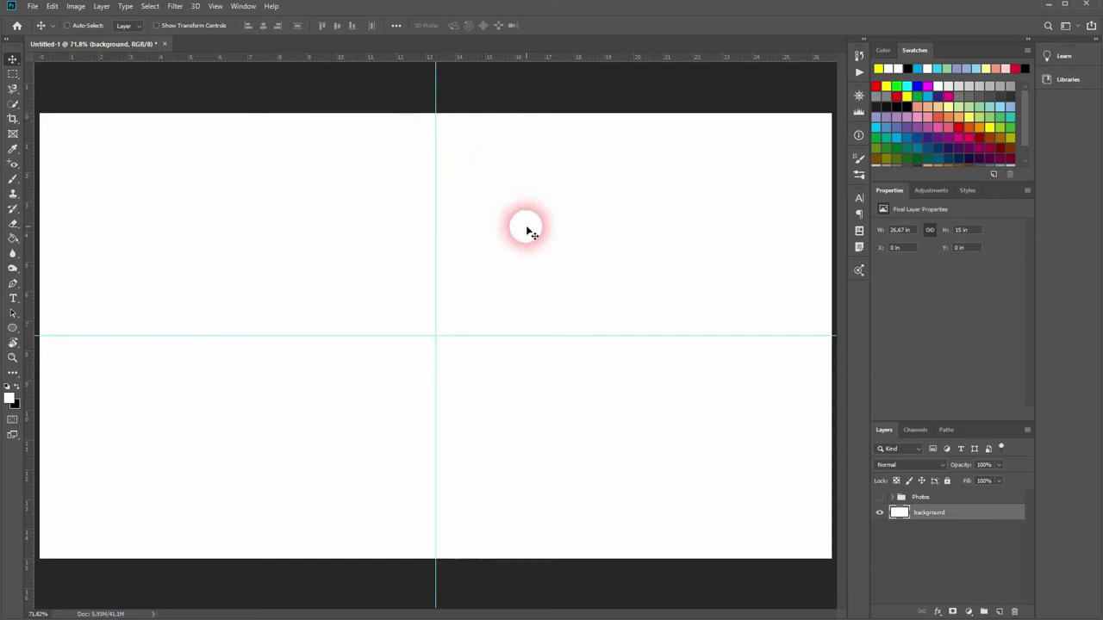
key("ctrl+semicolon")
key("ctrl+semicolon")
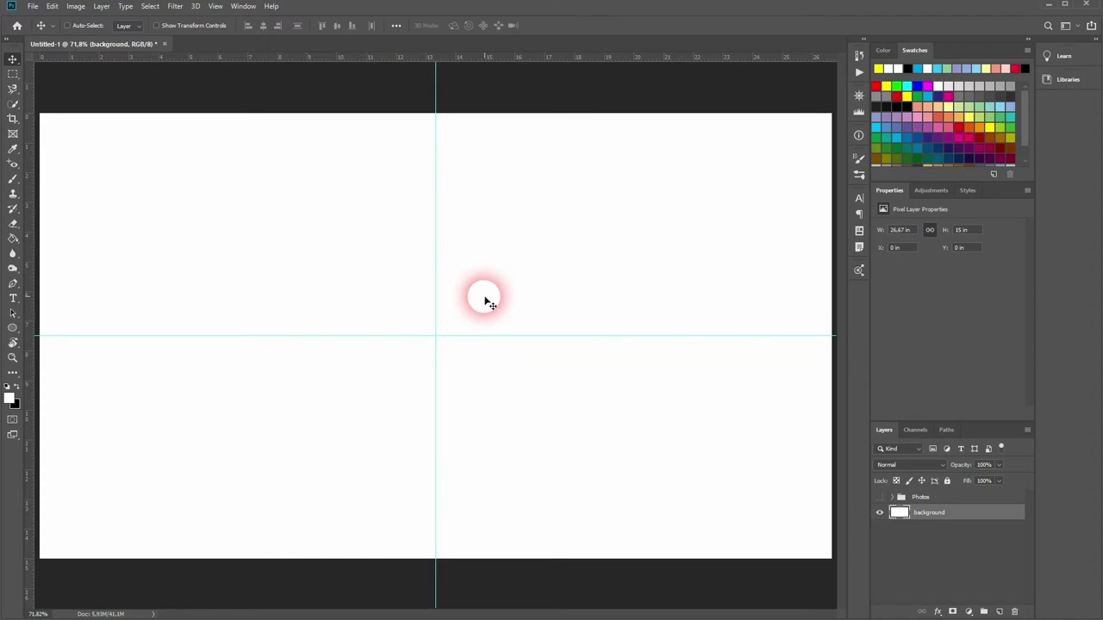
Step: Marquee-select the top-left quarter on a new Layer 1 and fill it with #ff0000 red
left_click(14, 74)
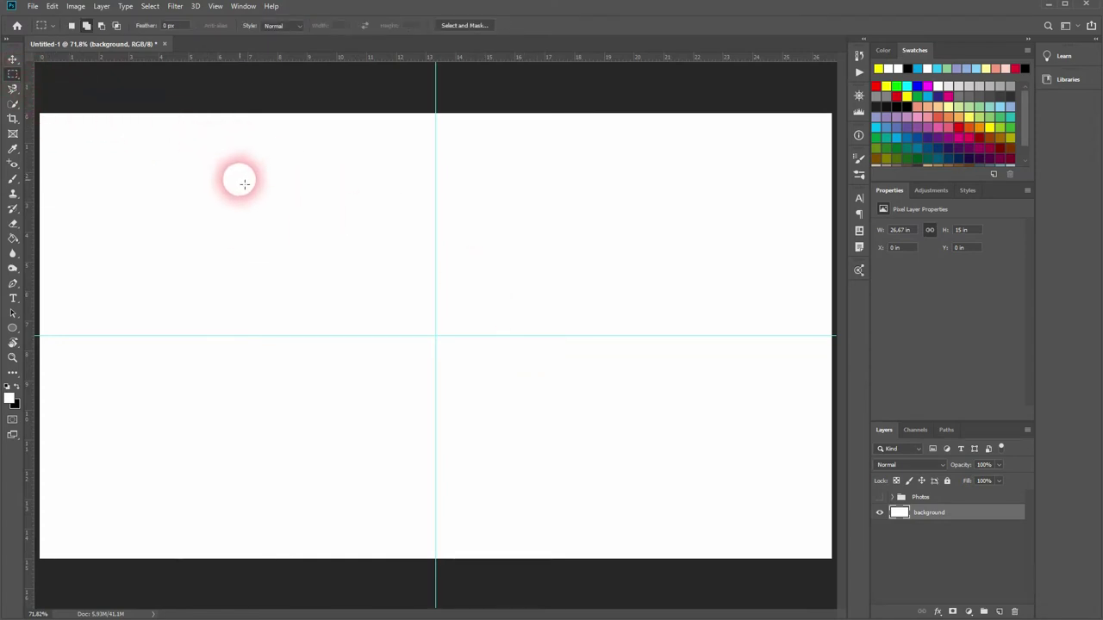
key("ctrl+minus")
left_click_drag(75, 131, 435, 336)
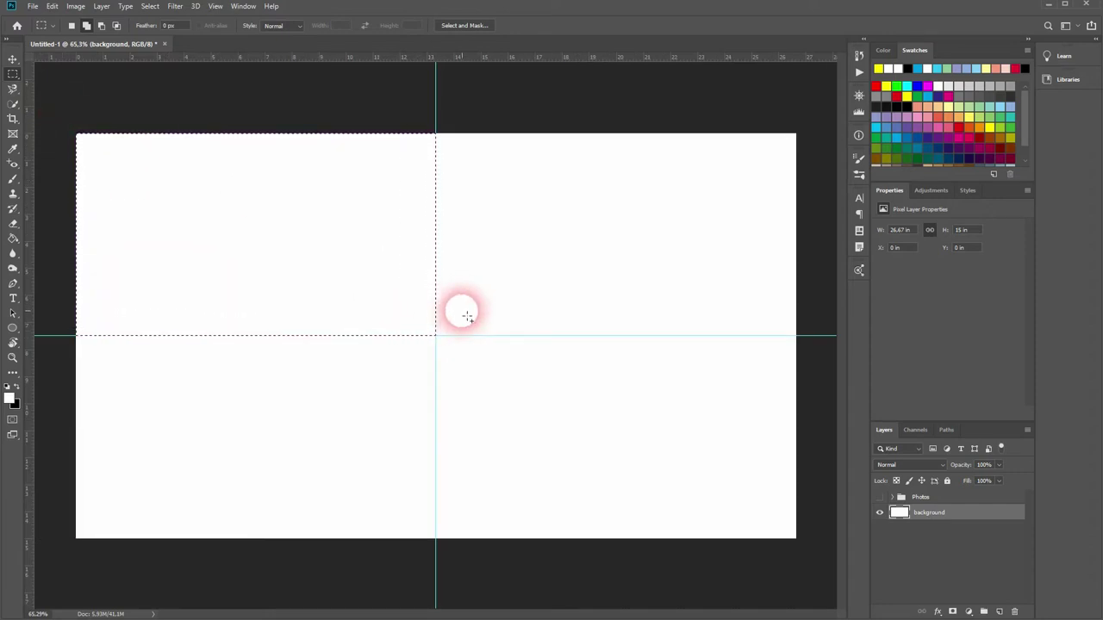
left_click(998, 611)
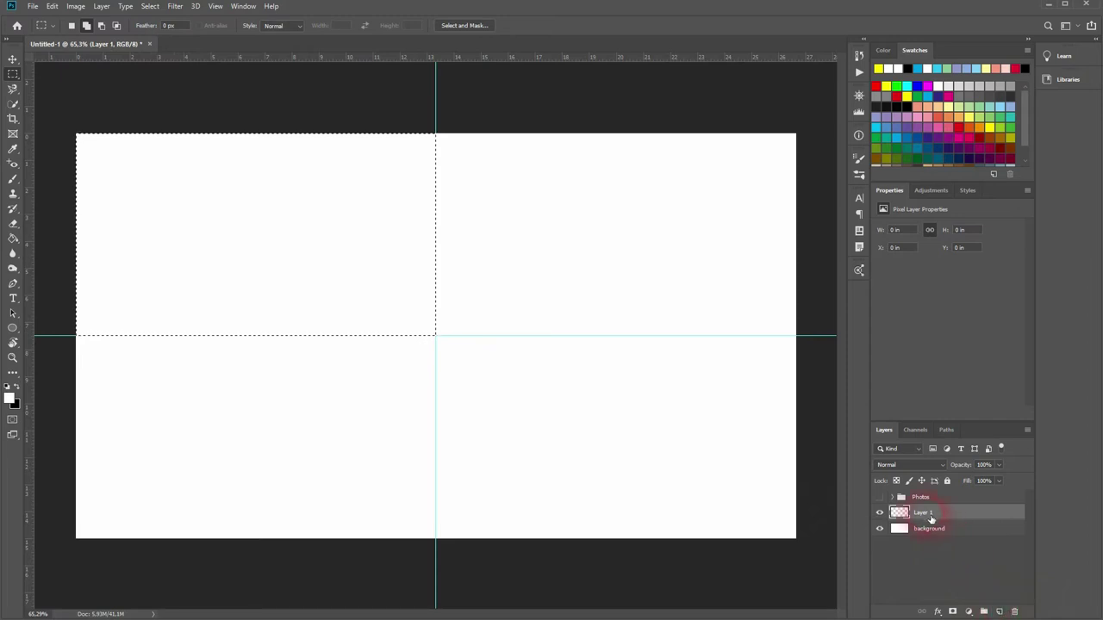
right_click(246, 222)
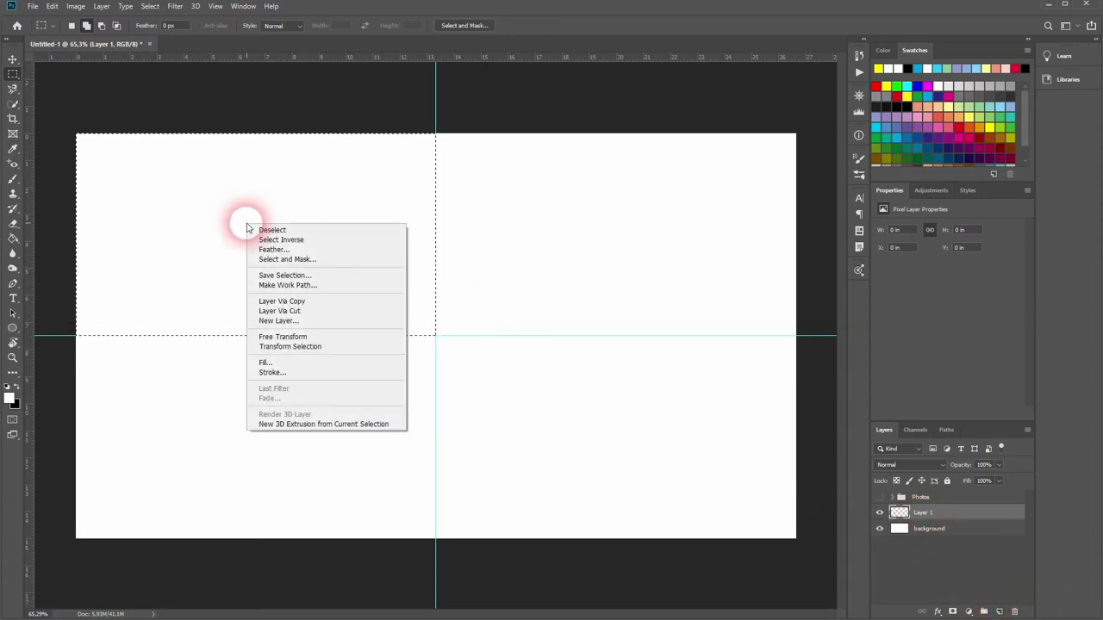
left_click(321, 364)
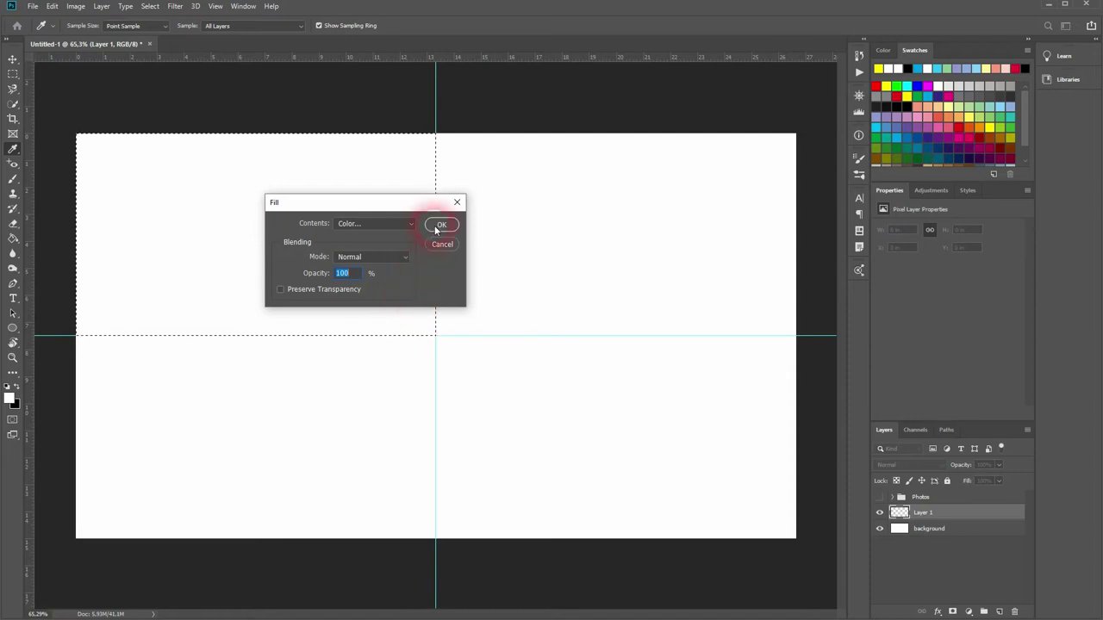
left_click(405, 223)
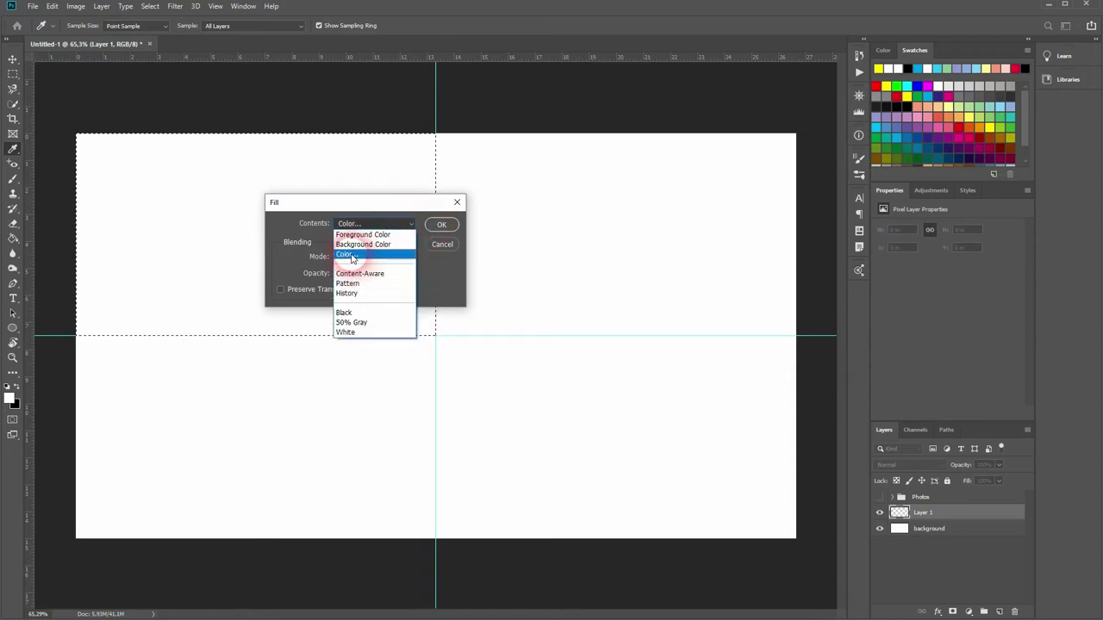
left_click(368, 237)
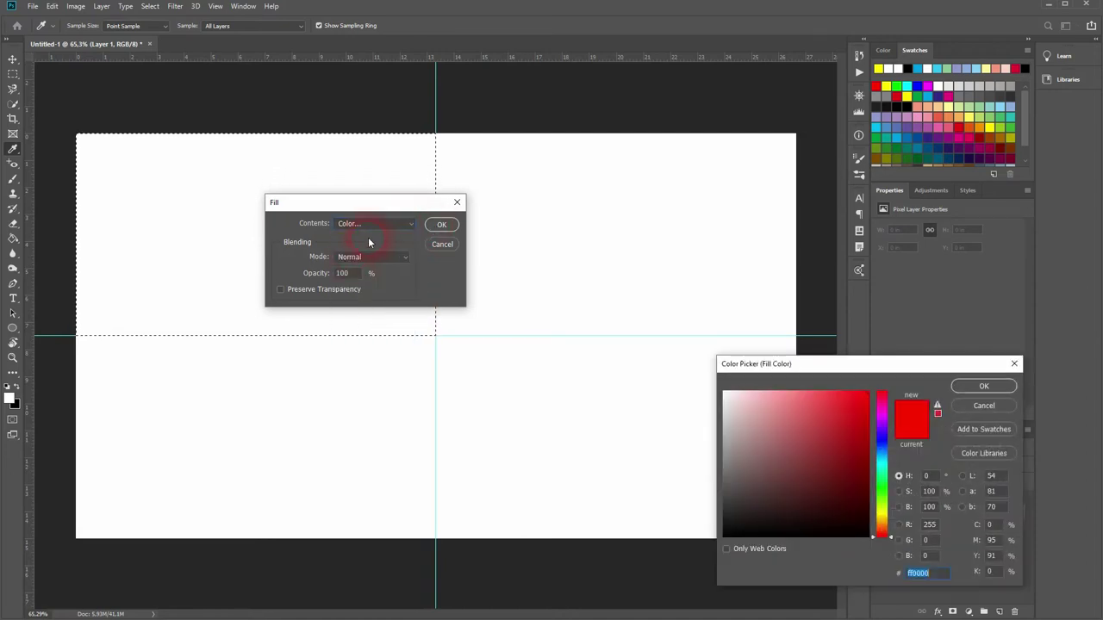
left_click(983, 387)
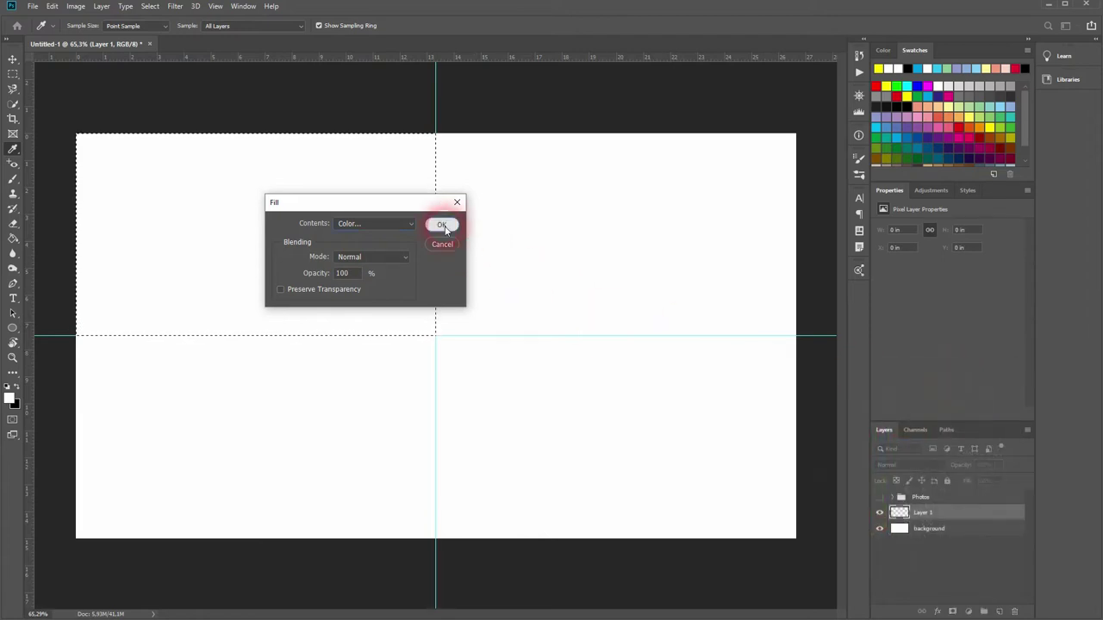
left_click(441, 224)
Step: Deselect and duplicate the red quarter into the other quadrants with the Move tool
key("m")
left_click(13, 59)
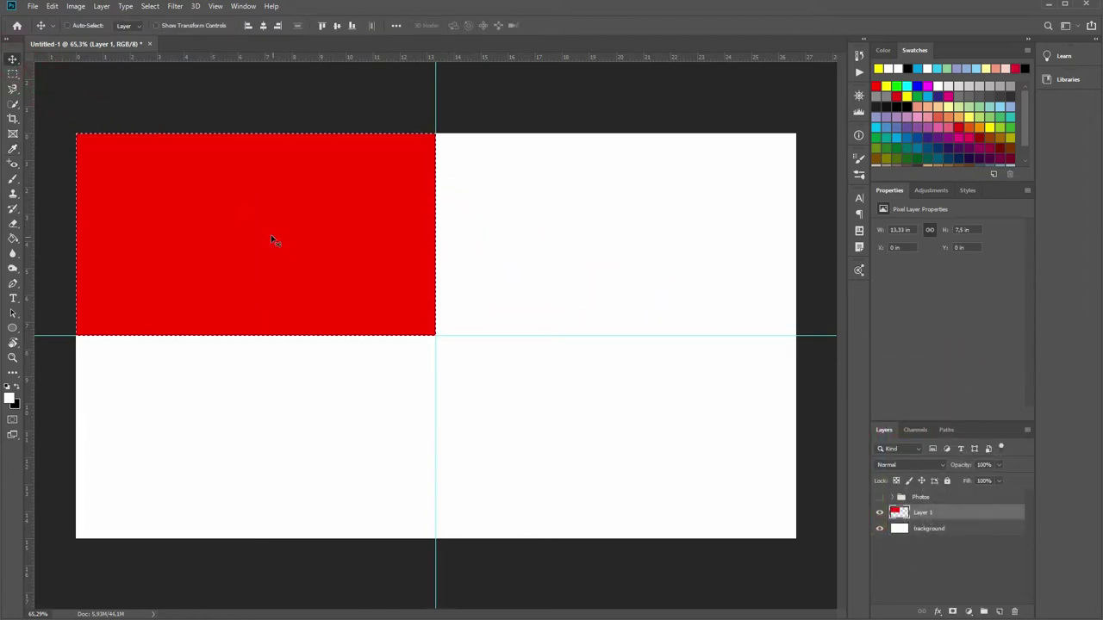
key("ctrl+d")
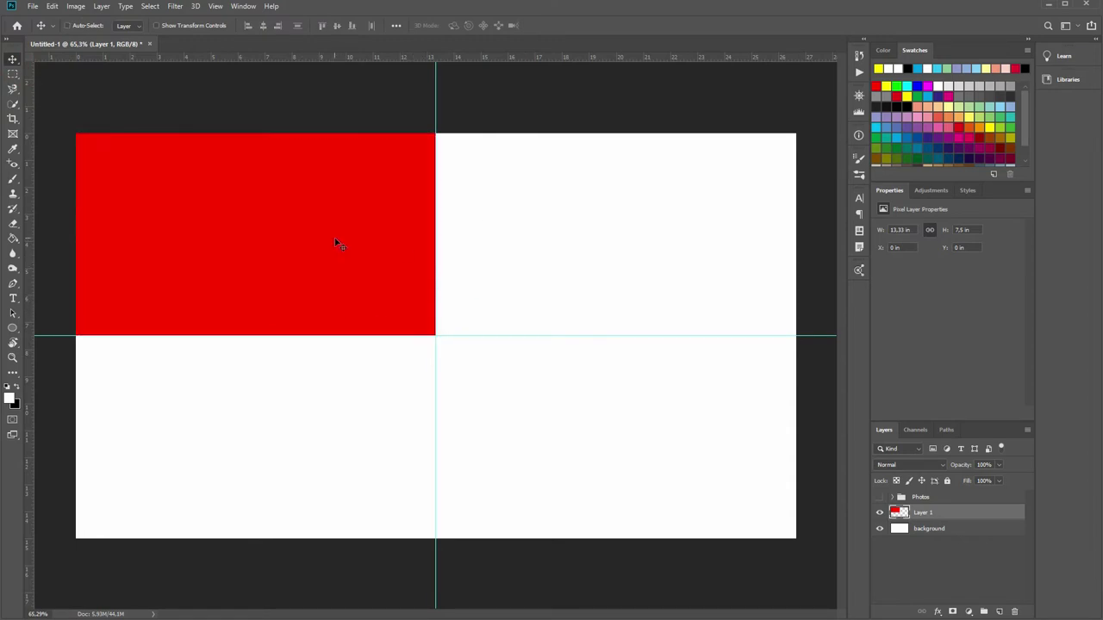
left_click_drag(336, 243, 294, 439)
Step: Paint-bucket the copies blue (top-right), yellow (bottom-right) and light green (bottom-left)
left_click(926, 545)
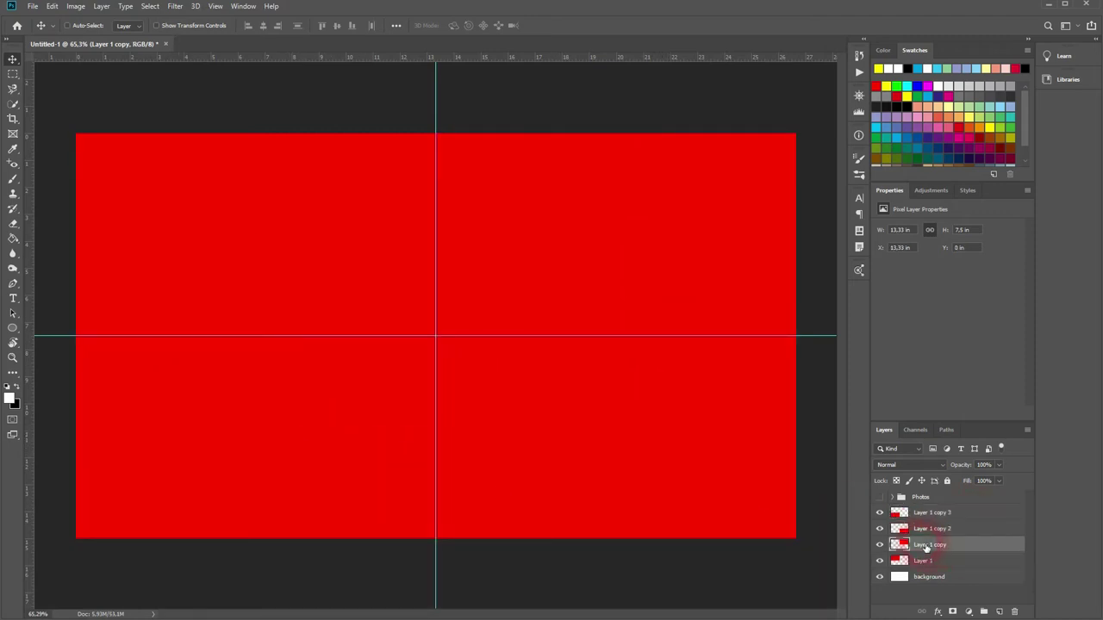
left_click(923, 70)
key("g")
left_click(574, 226)
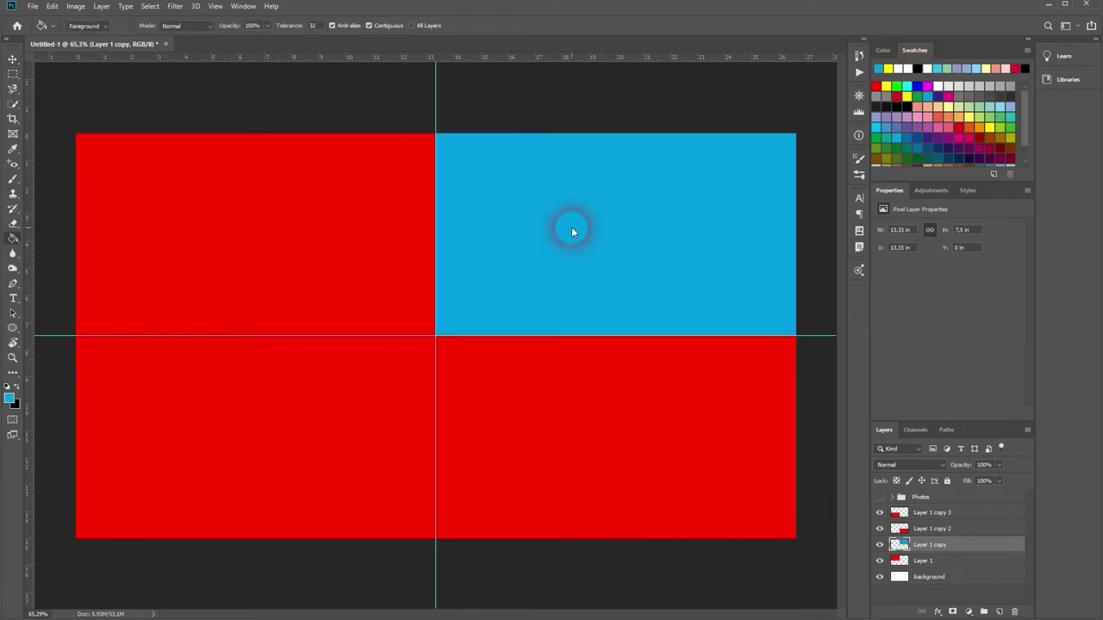
left_click(935, 529)
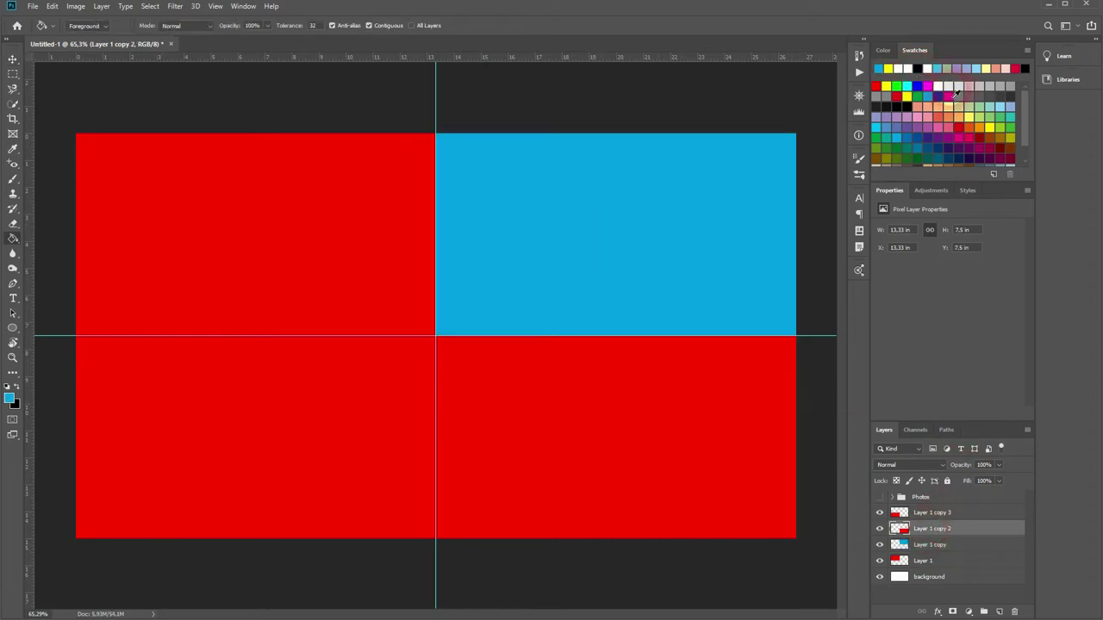
left_click(887, 86)
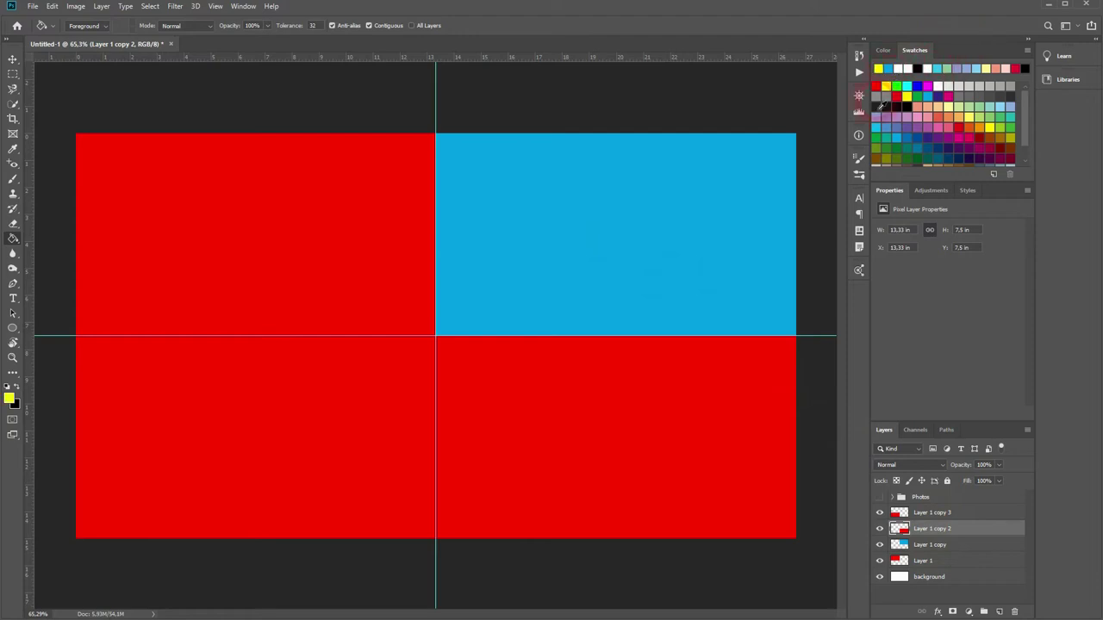
left_click(667, 423)
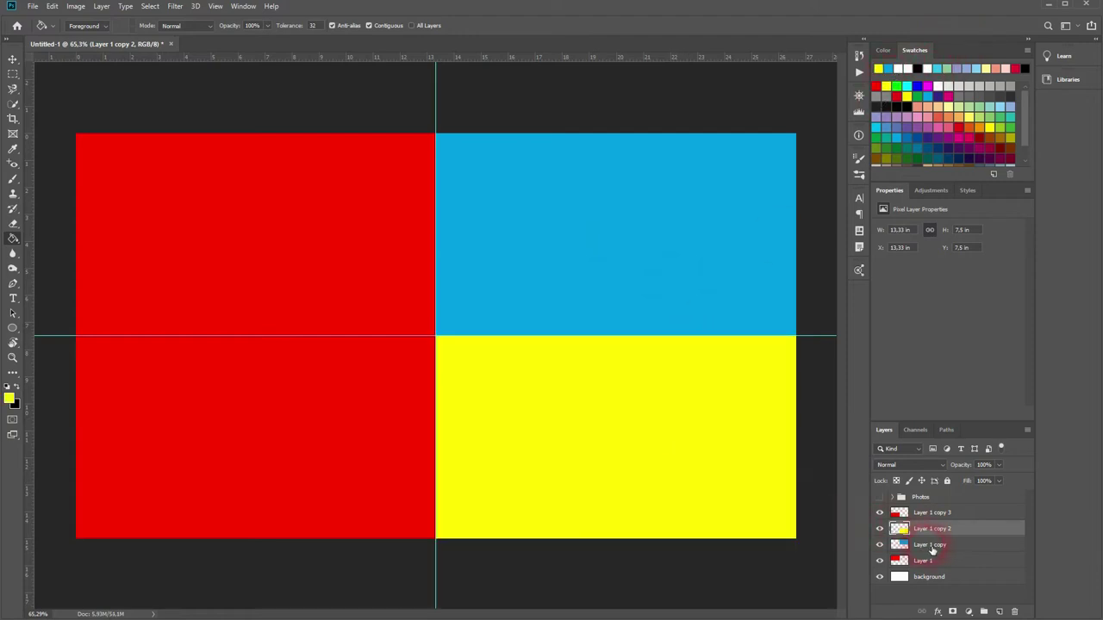
left_click(933, 515)
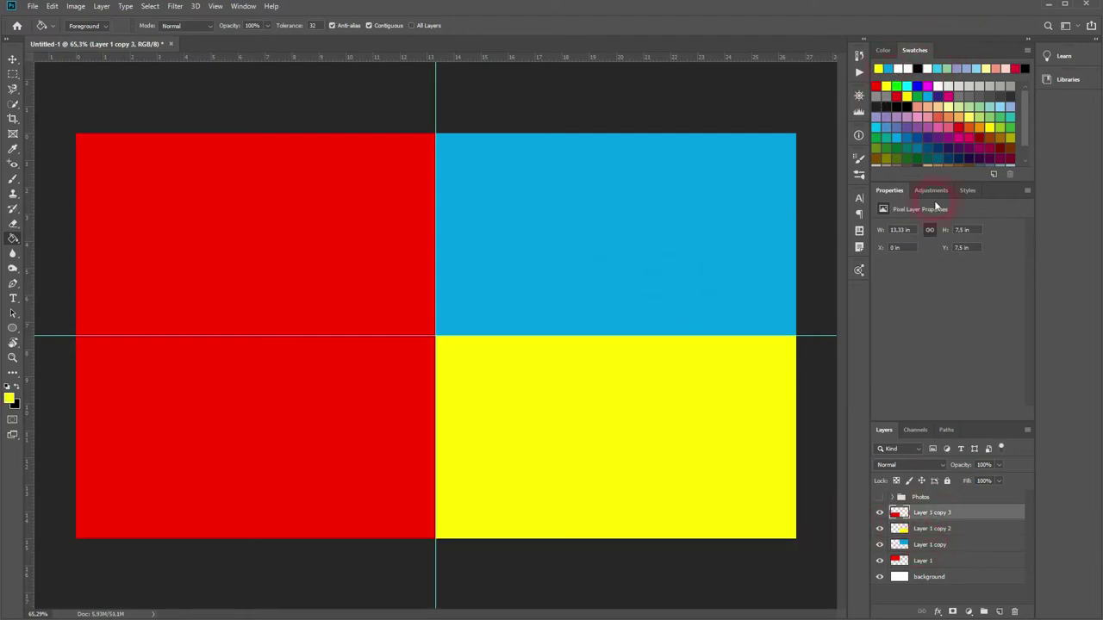
left_click(948, 71)
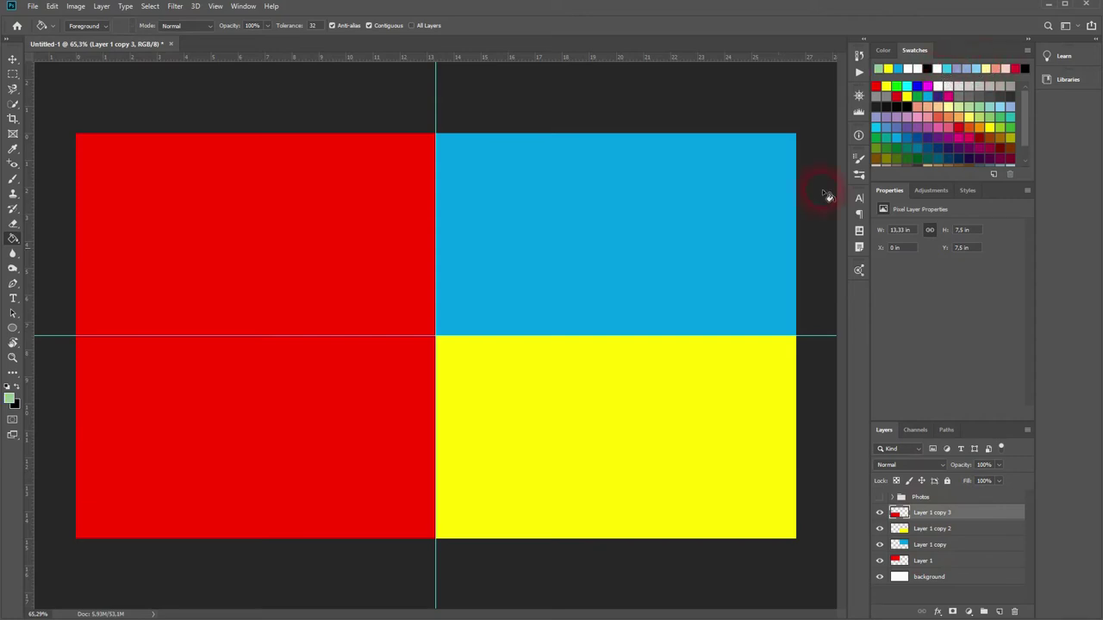
left_click(347, 456)
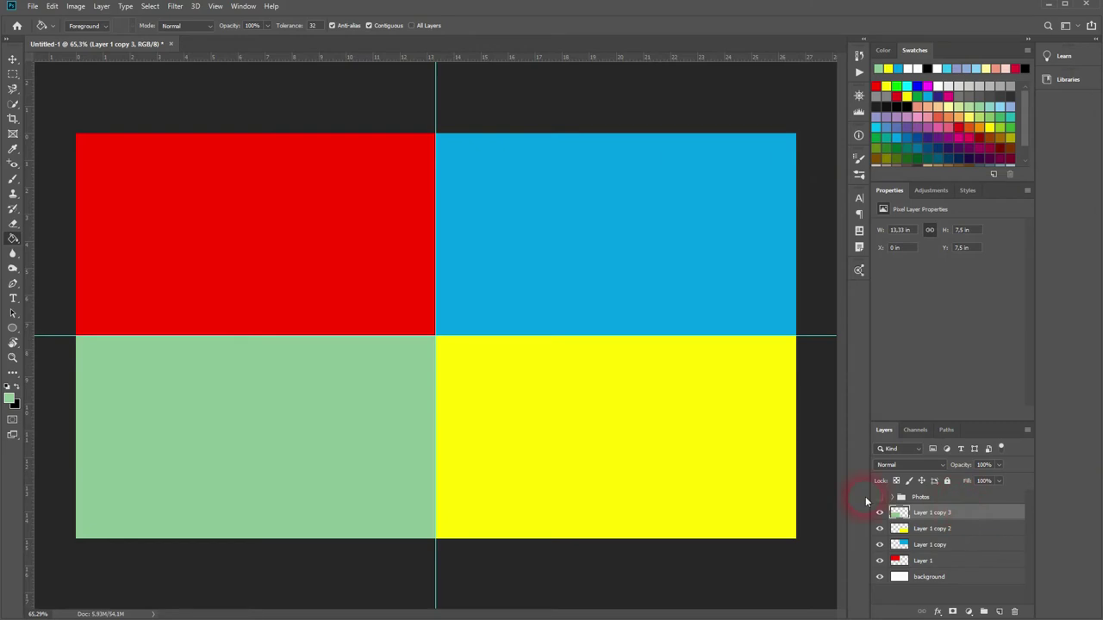
Step: Select the entire canvas and add a new empty layer for the border
left_click(13, 58)
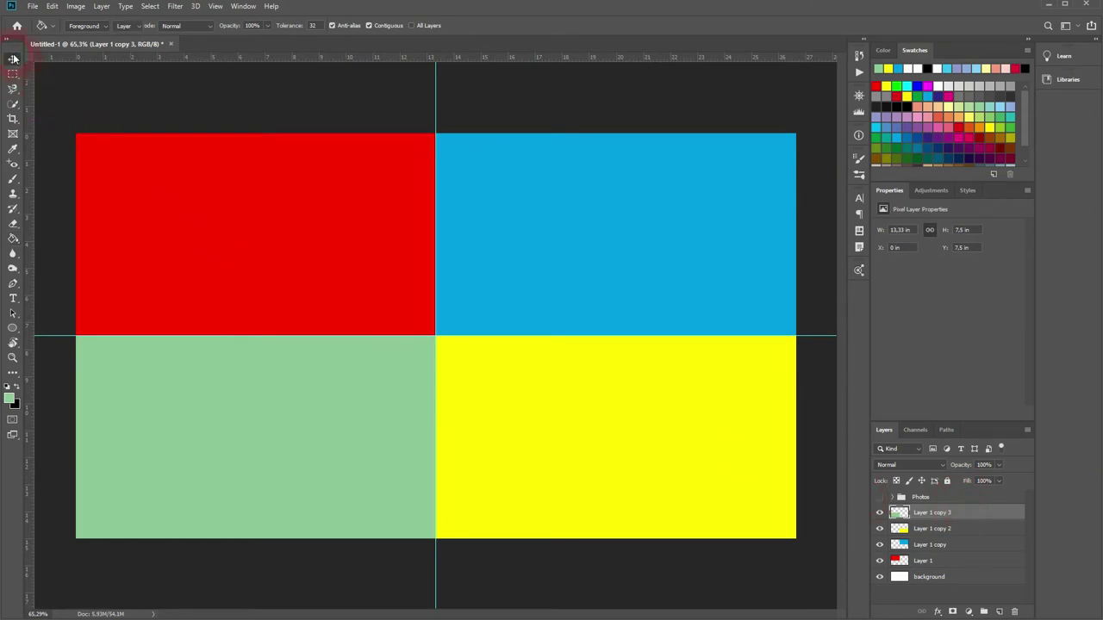
left_click(12, 74)
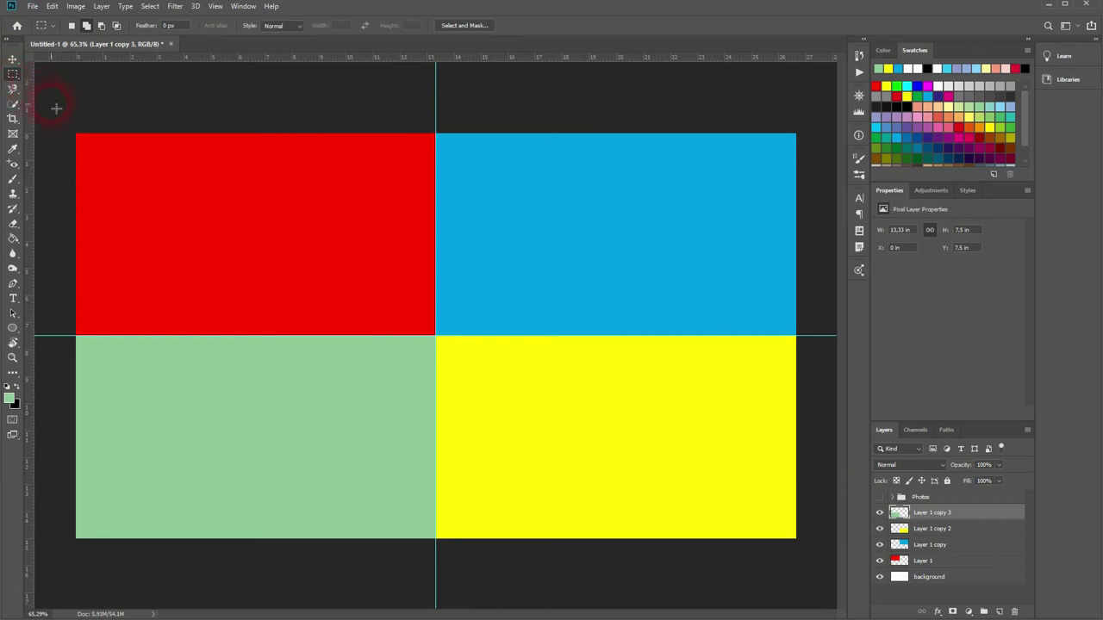
left_click_drag(55, 108, 867, 586)
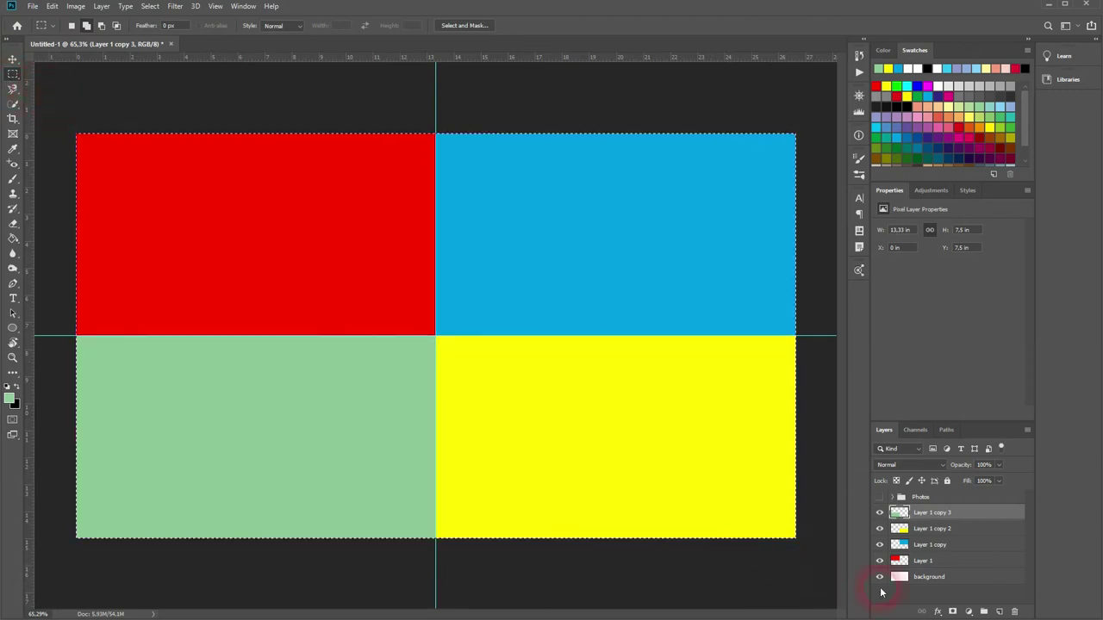
left_click(1001, 612)
Step: Stroke the selection 15 px white on the inside, then deselect
right_click(421, 331)
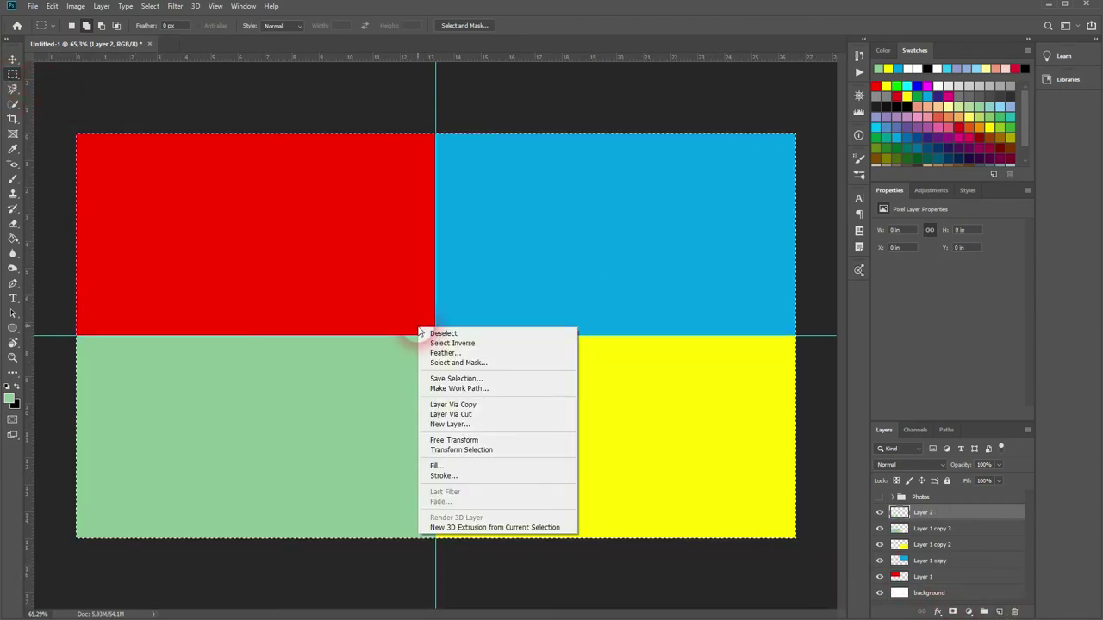
left_click(505, 475)
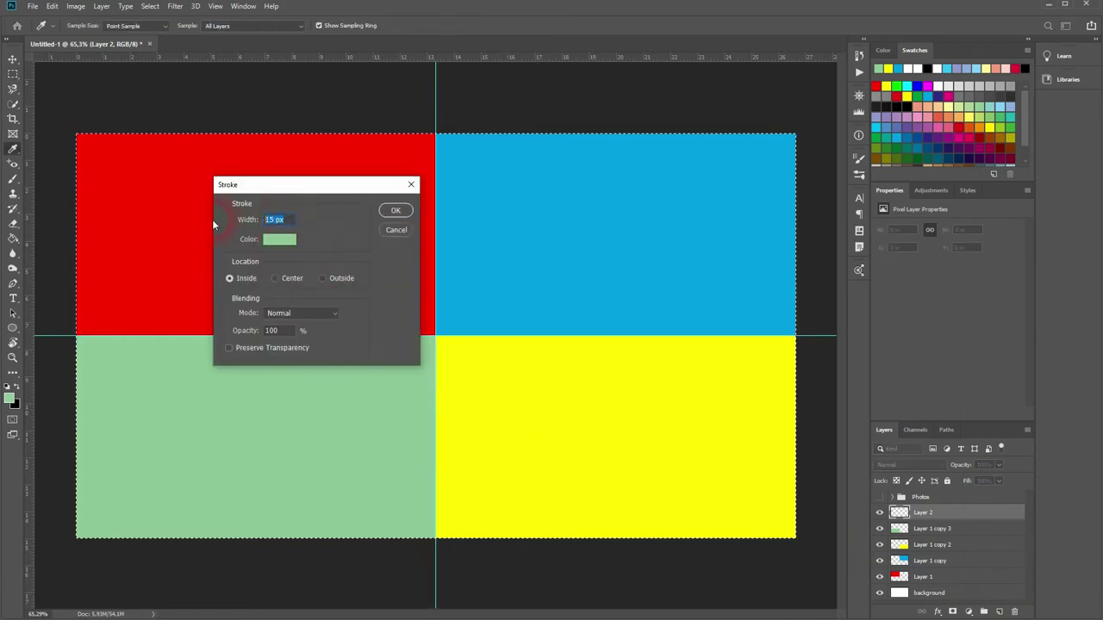
left_click(273, 241)
left_click_drag(788, 438, 659, 376)
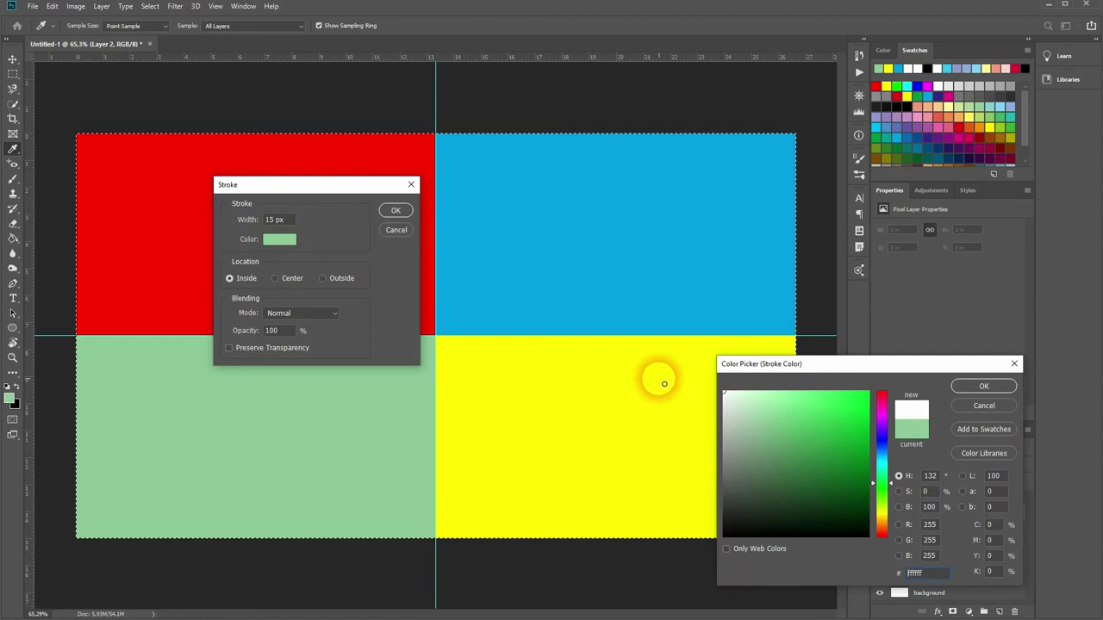
left_click(983, 386)
left_click(245, 281)
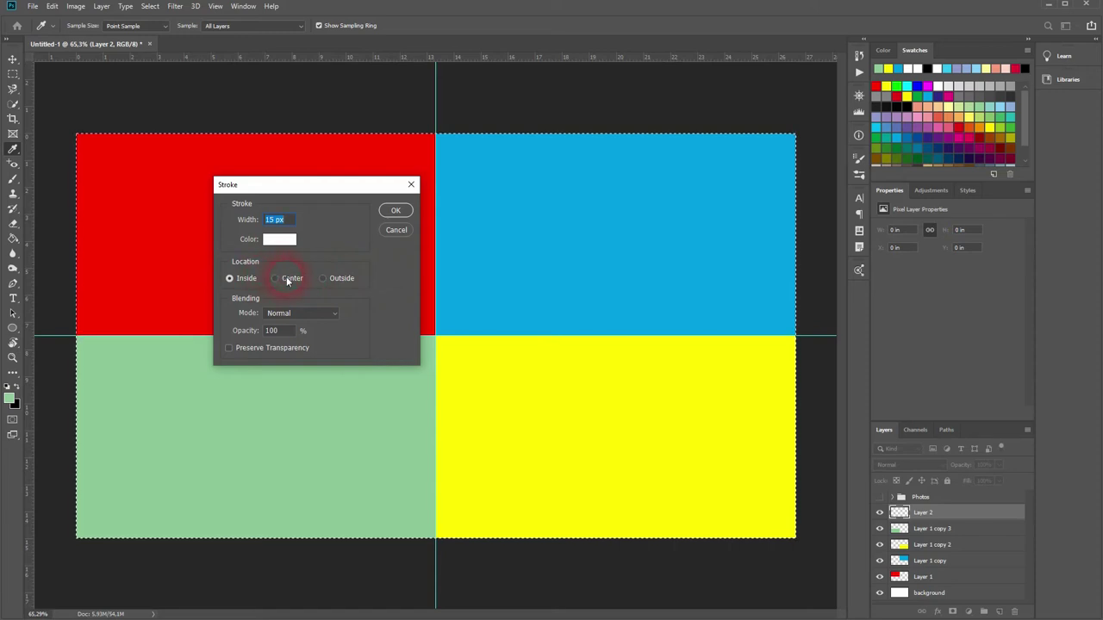
left_click(394, 210)
key("m")
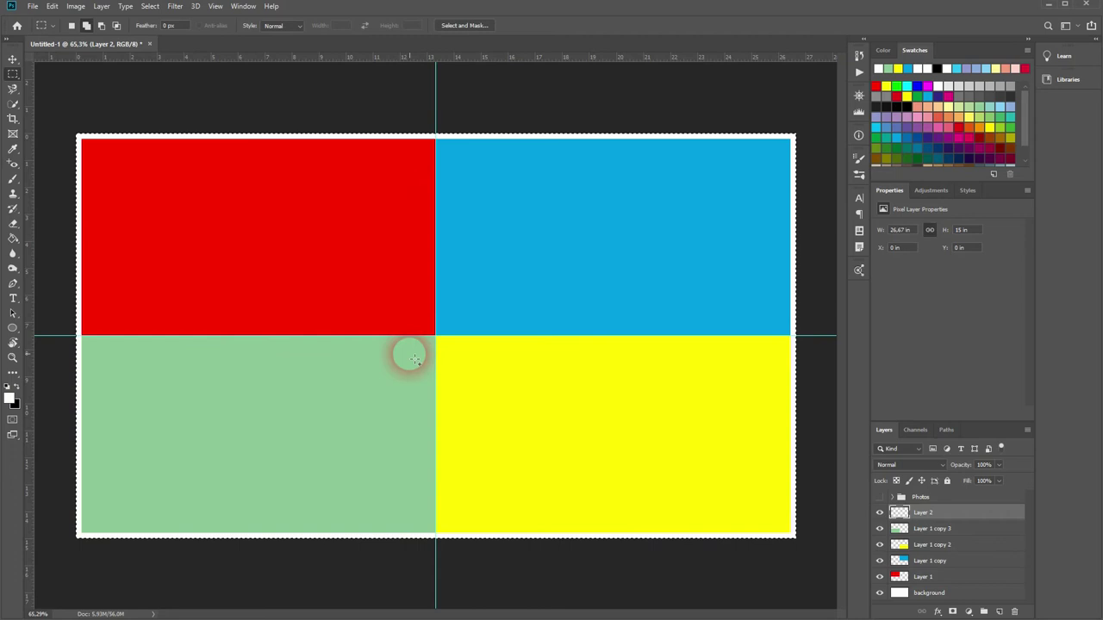
left_click(445, 360)
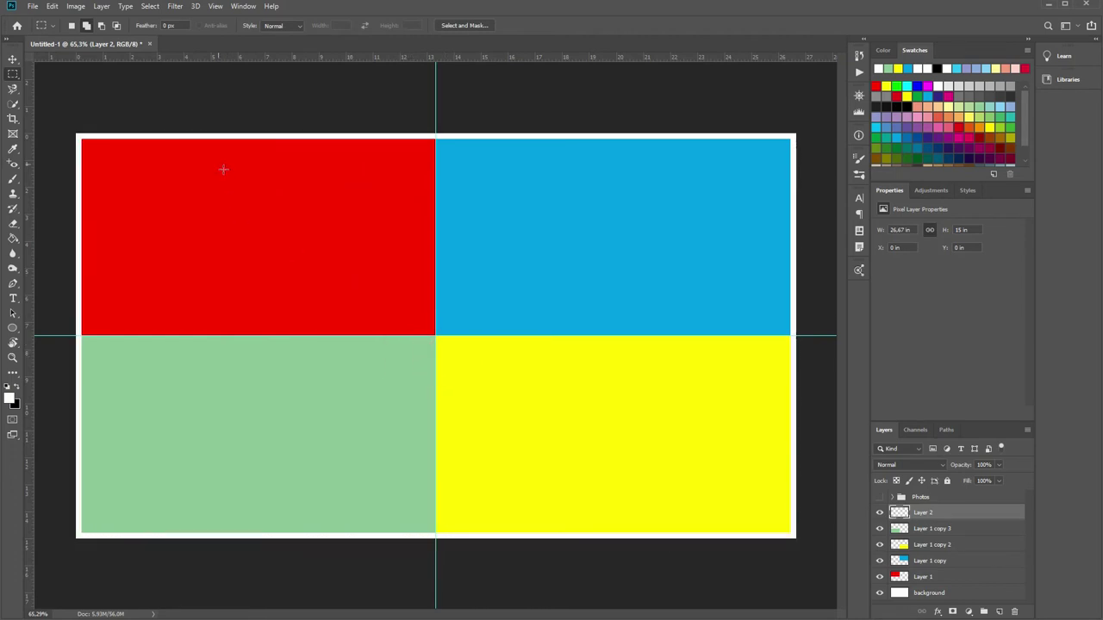
Step: Create a 15 × 1080 px white rectangle and move it onto the vertical centre guide
left_click(545, 145)
left_click_drag(13, 327, 64, 333)
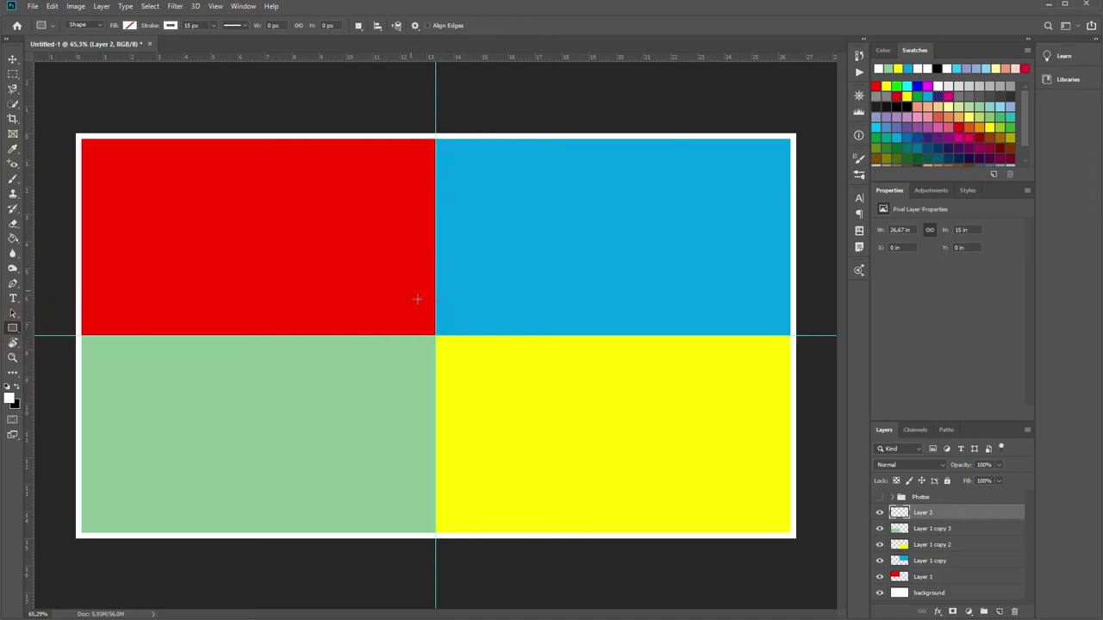
left_click(388, 271)
type("15")
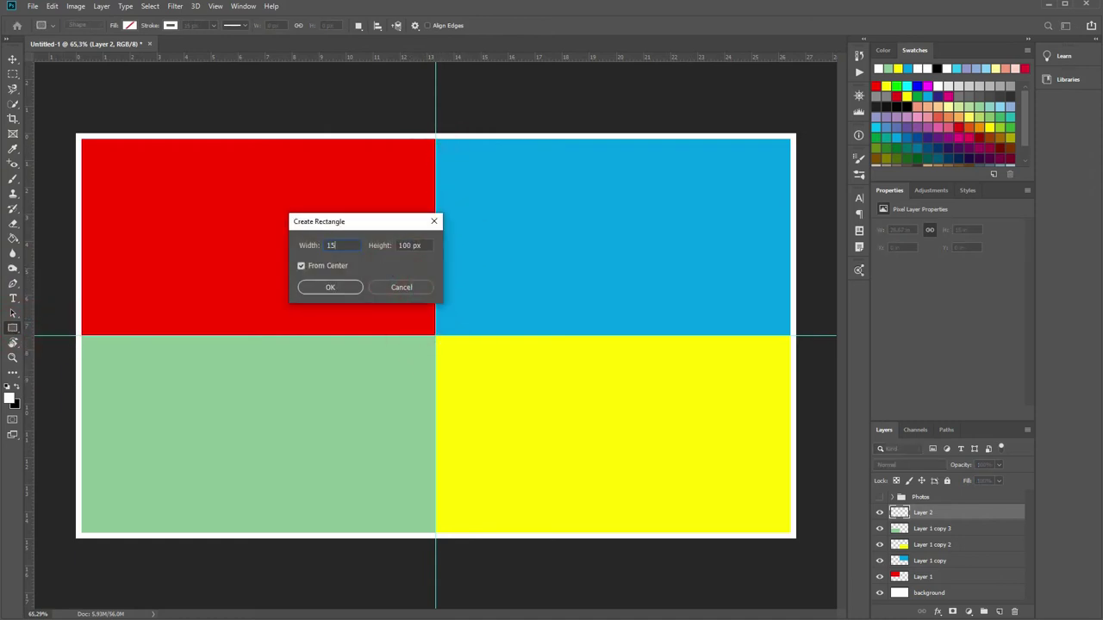
key("Tab")
left_click(327, 288)
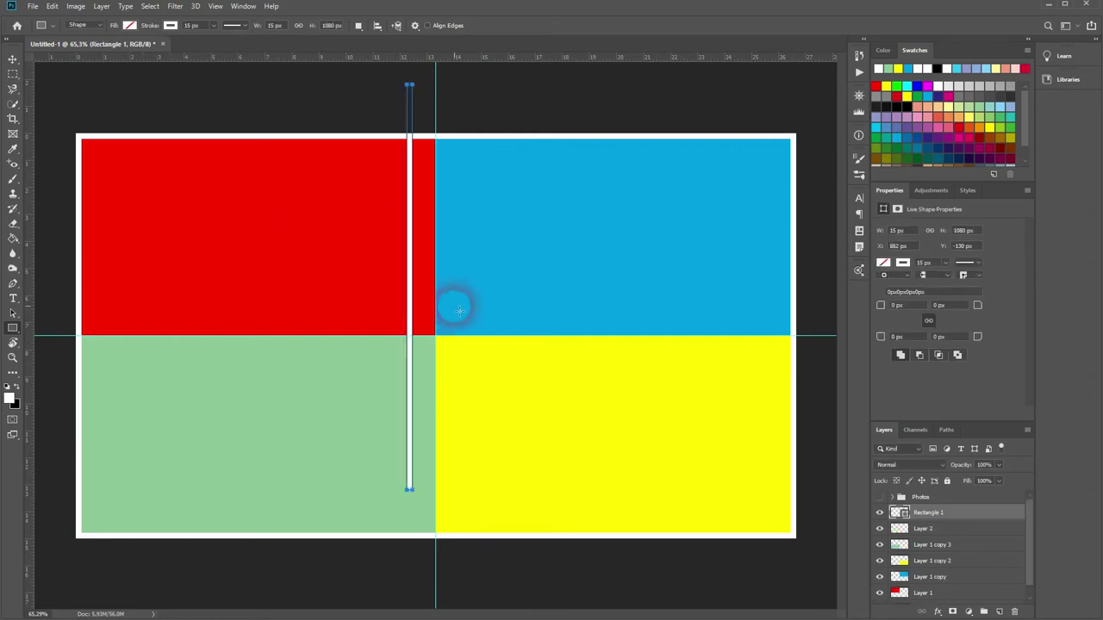
left_click(14, 60)
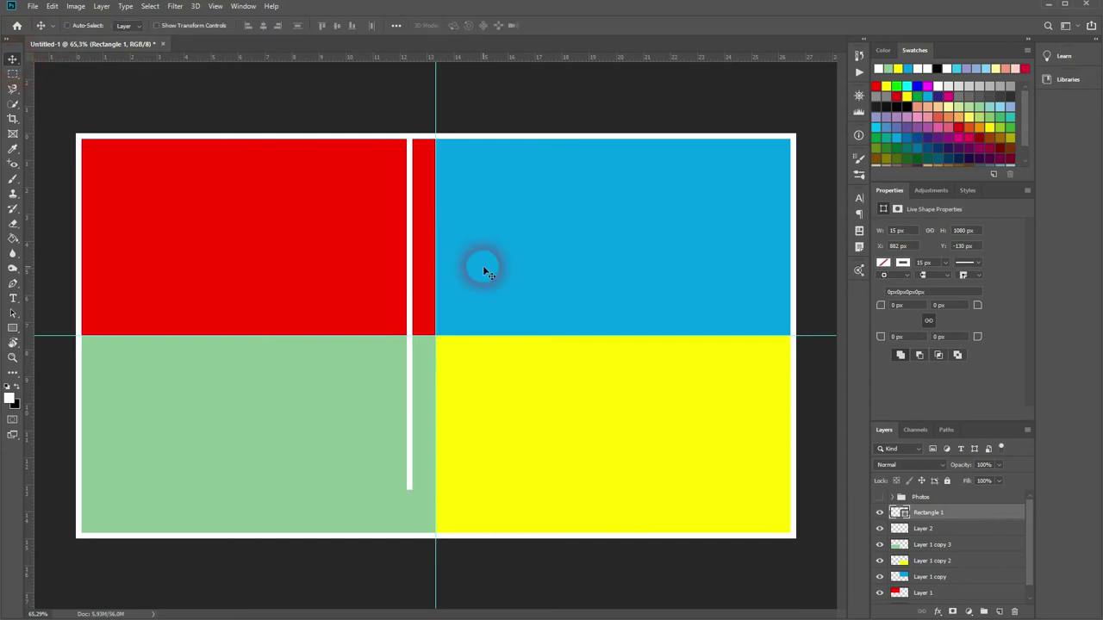
left_click_drag(411, 254, 439, 301)
scroll(440, 302, "up", 3)
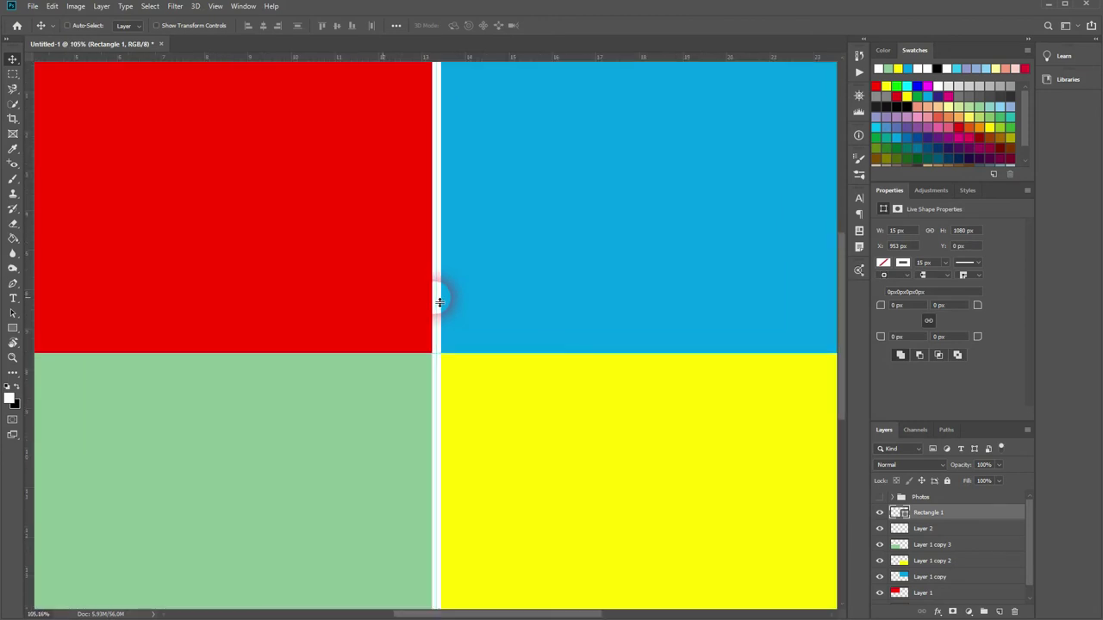
Step: Create a 1920 × 15 px white rectangle and drag it onto the horizontal centre guide
scroll(441, 307, "down", 3)
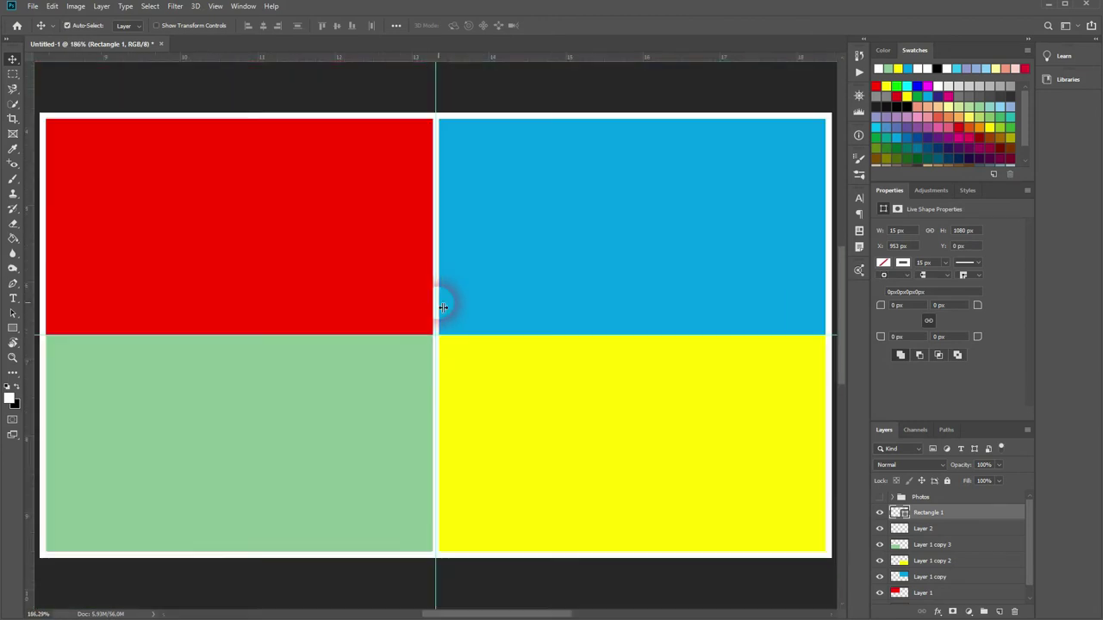
scroll(439, 307, "down", 1)
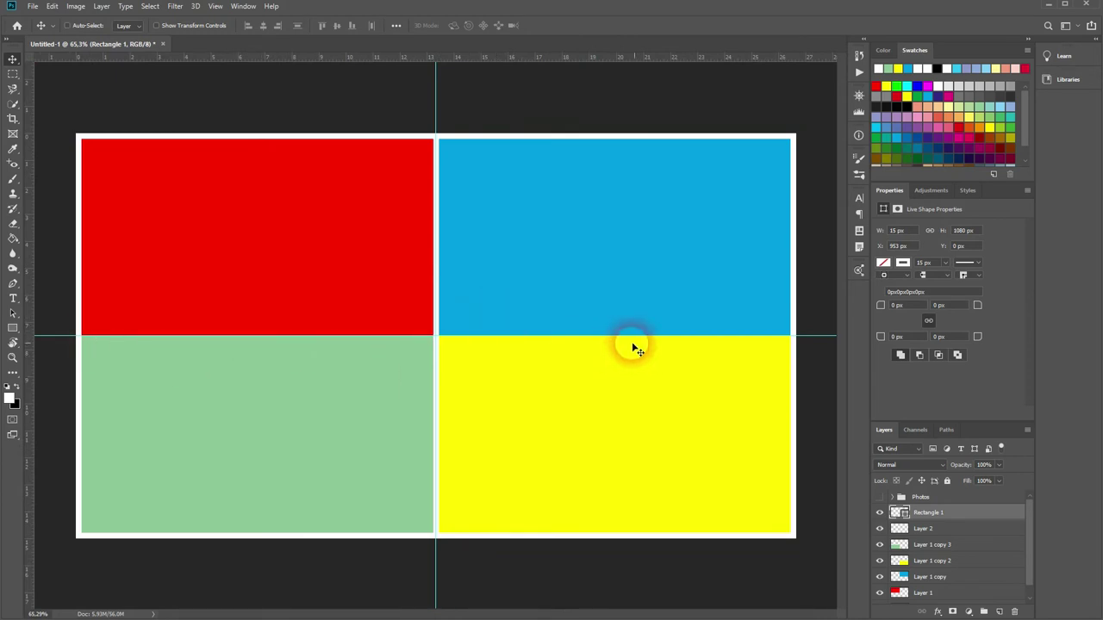
left_click(13, 328)
left_click(160, 304)
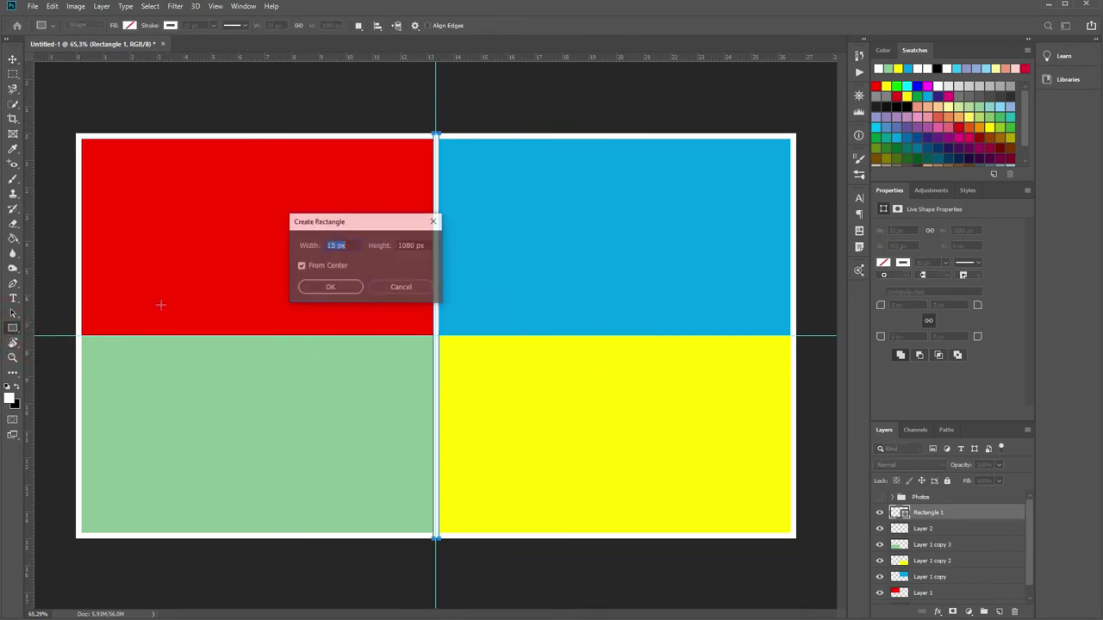
type("1920")
left_click(376, 248)
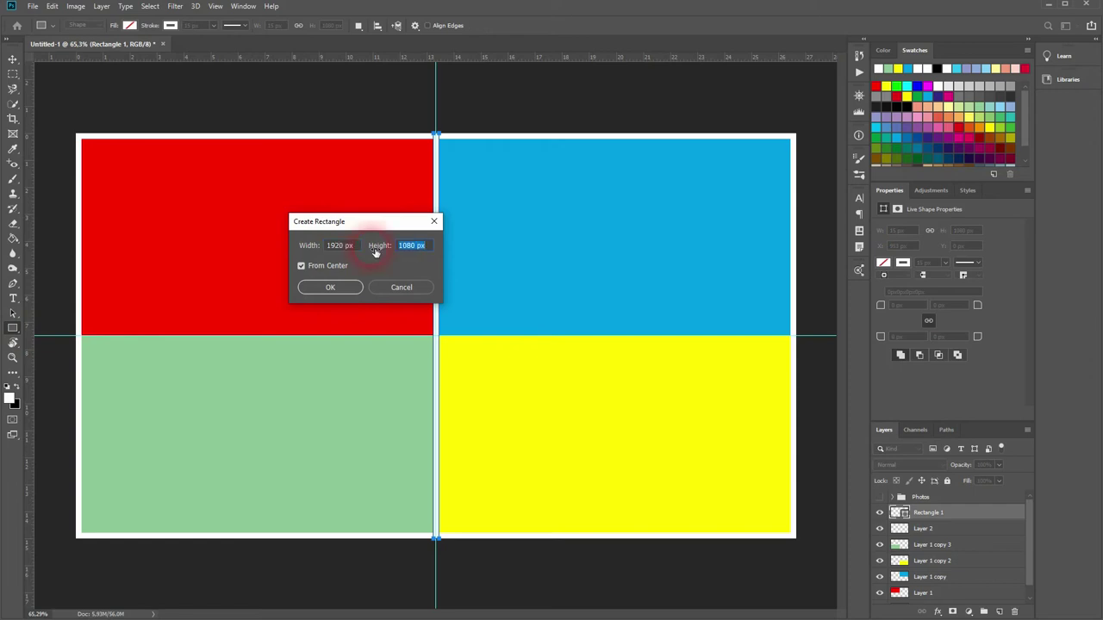
type("15")
key("Return")
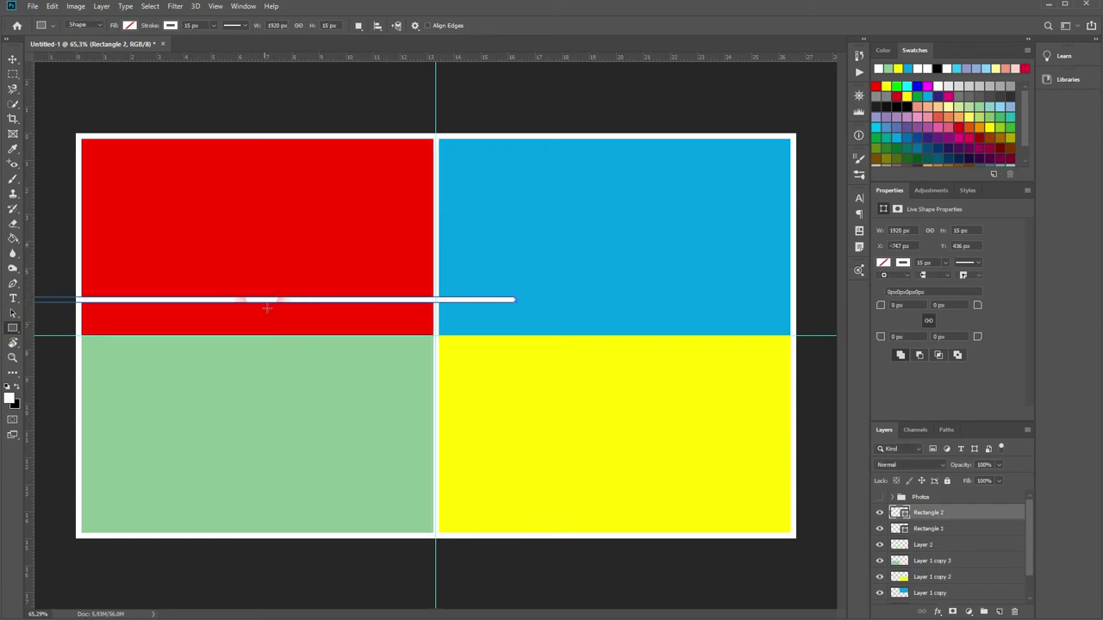
key("v")
left_click_drag(216, 303, 498, 339)
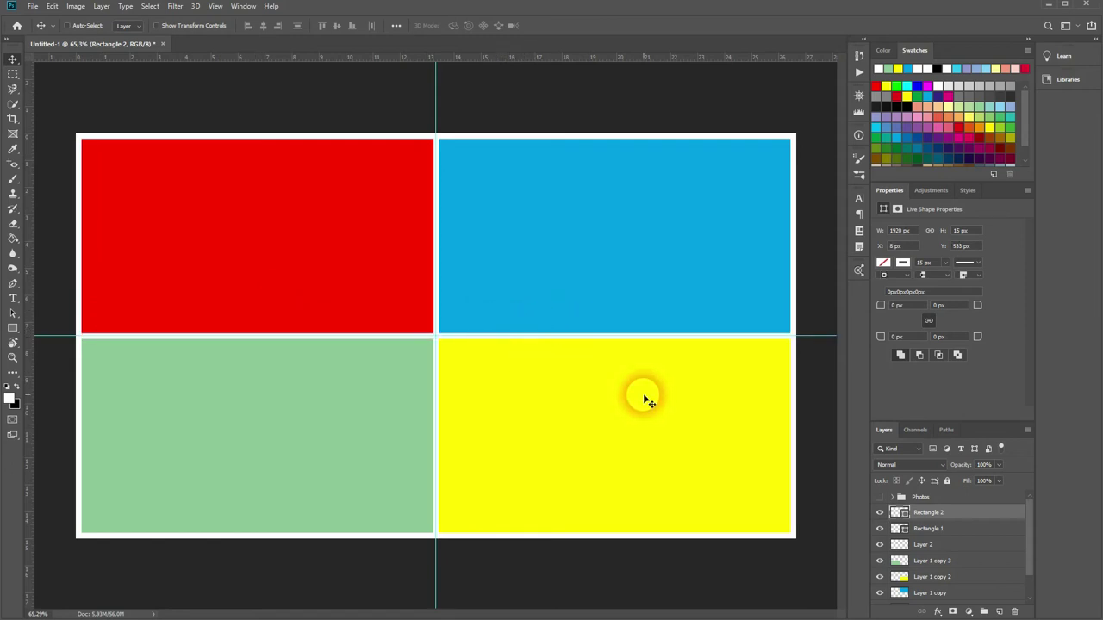
Step: Merge Layer 2, Rectangle 1 and Rectangle 2 with Ctrl+E and rename the result Frame
key("ctrl")
key("ctrl+h")
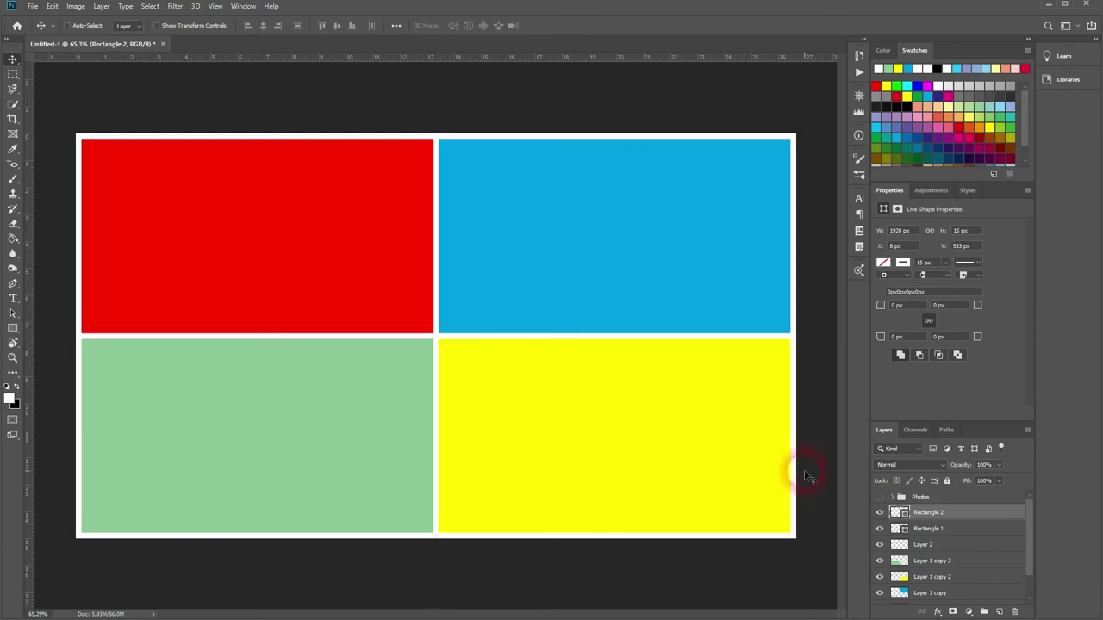
key("ctrl+h")
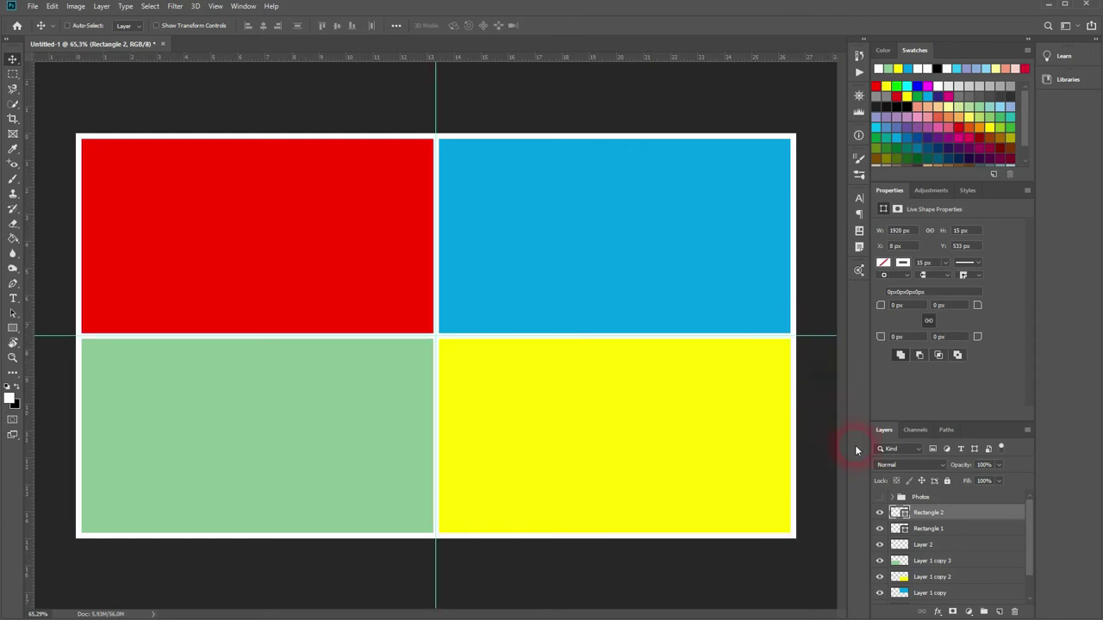
left_click(933, 546, "shift")
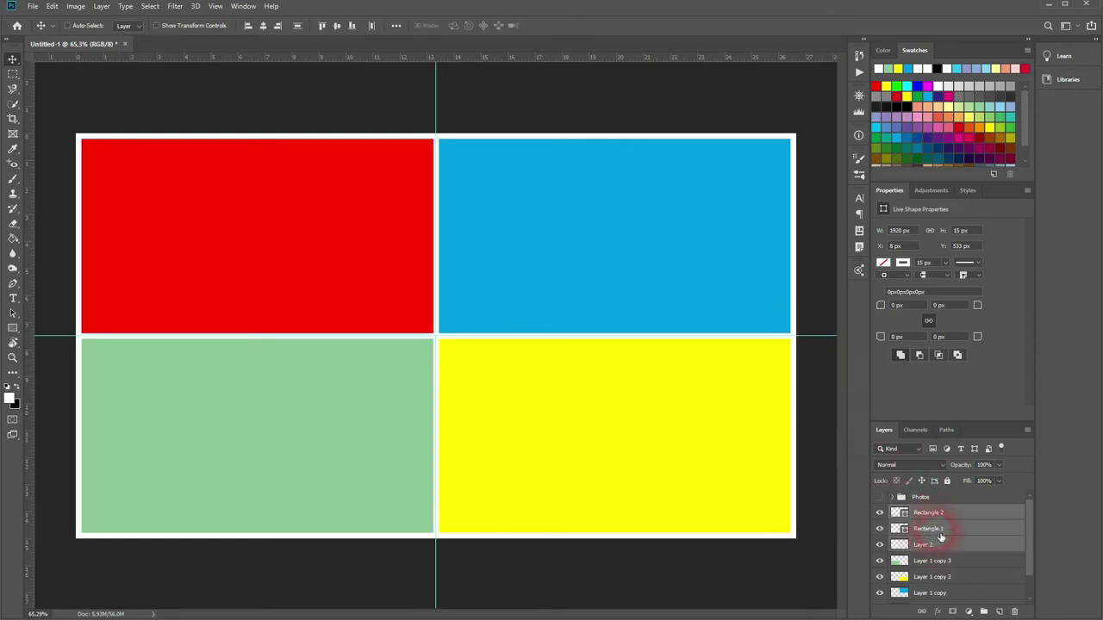
key("ctrl+e")
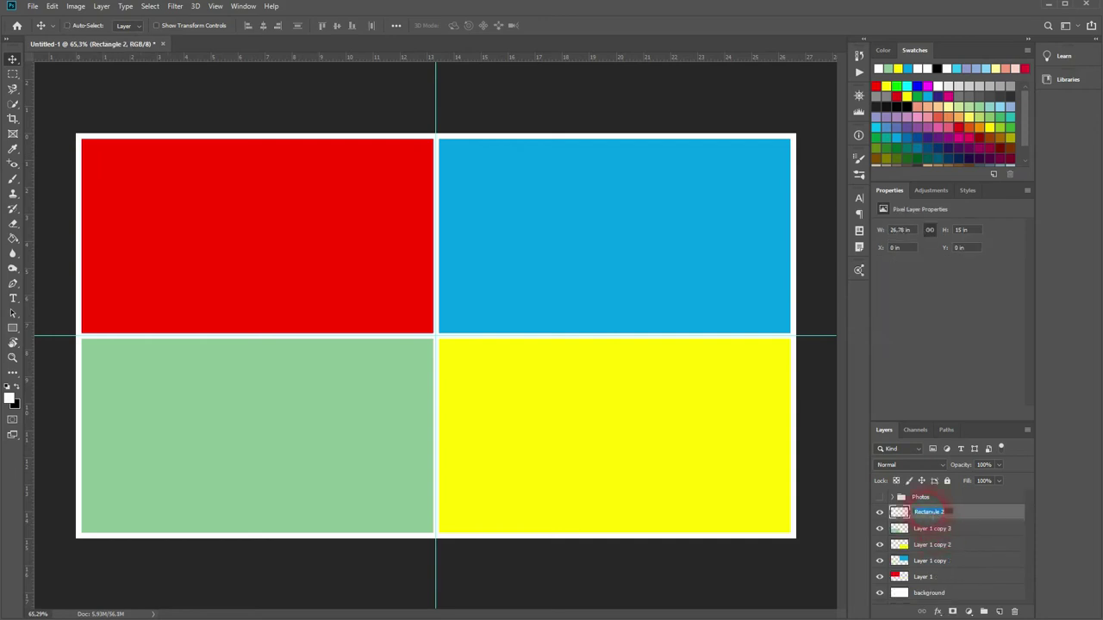
type("Frame")
key("Return")
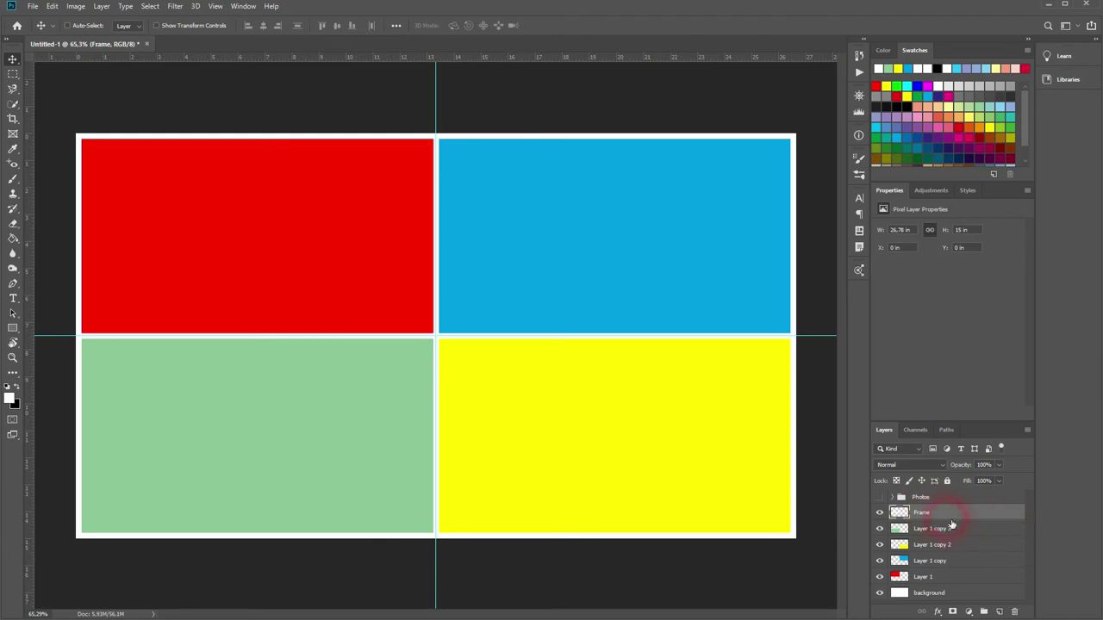
left_click(880, 513)
left_click(880, 514)
Step: Draw a salmon-filled ellipse with a white outline from the guide intersection
left_click(969, 521)
left_click_drag(13, 327, 73, 354)
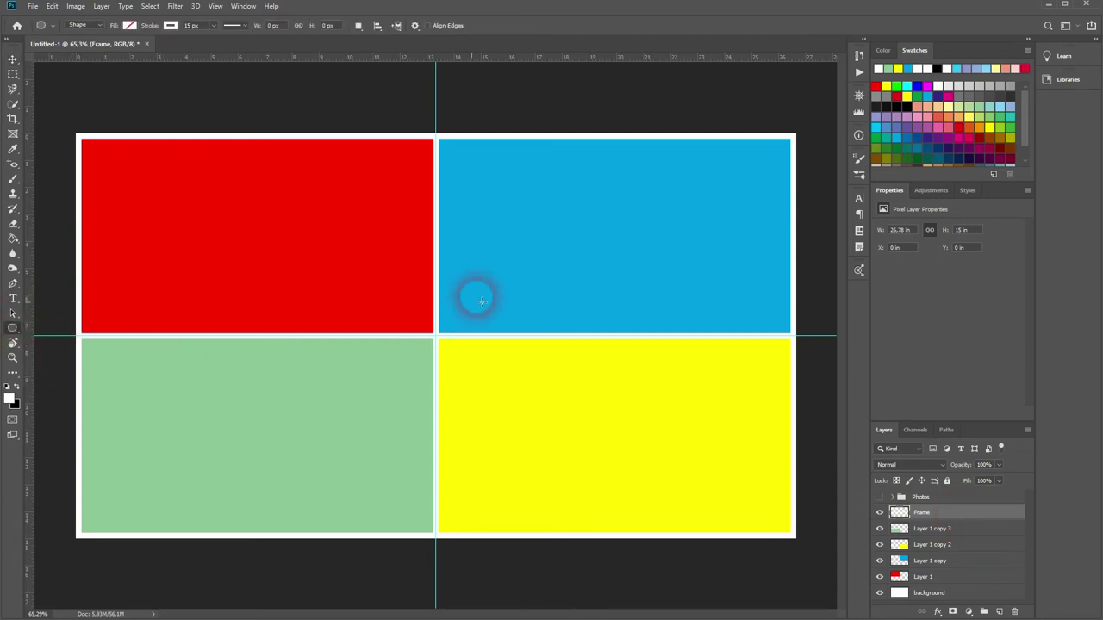
left_click(129, 25)
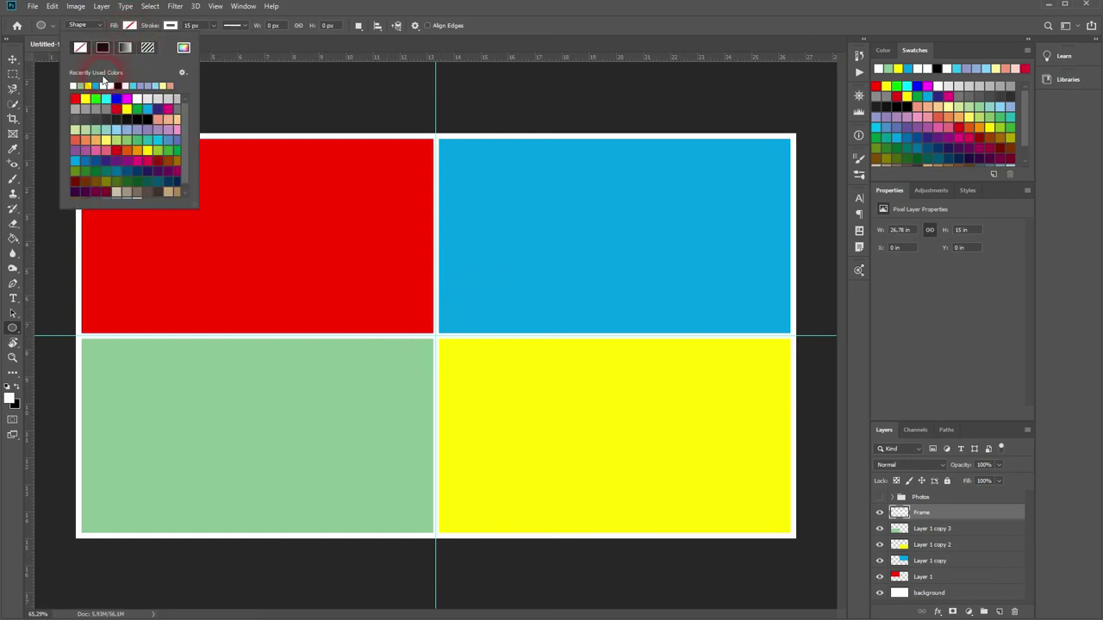
left_click(172, 86)
left_click(171, 26)
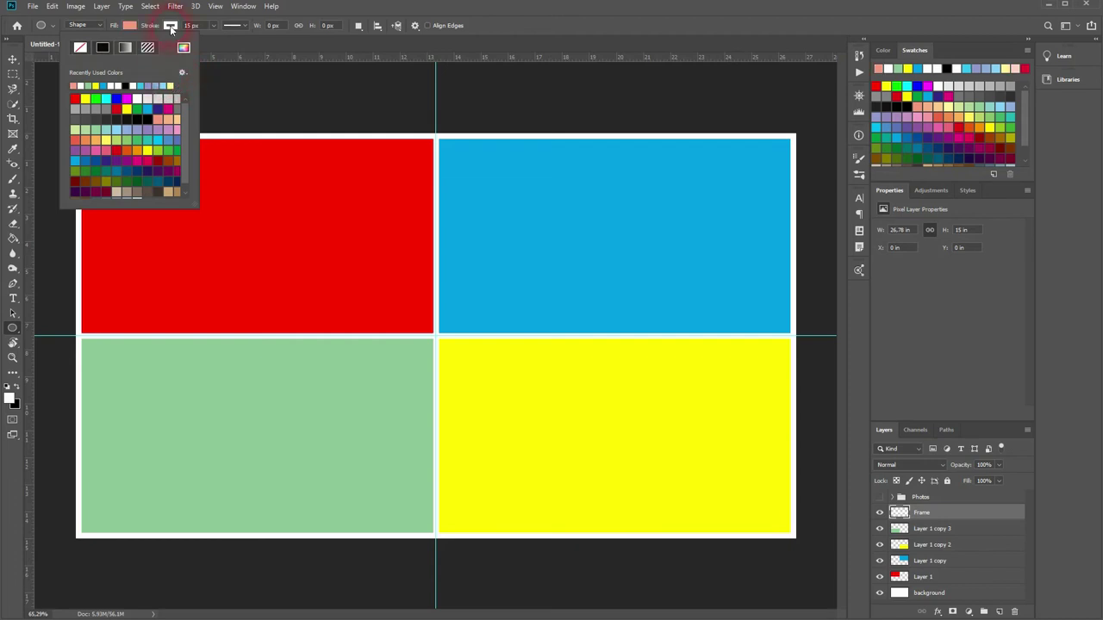
left_click(138, 74)
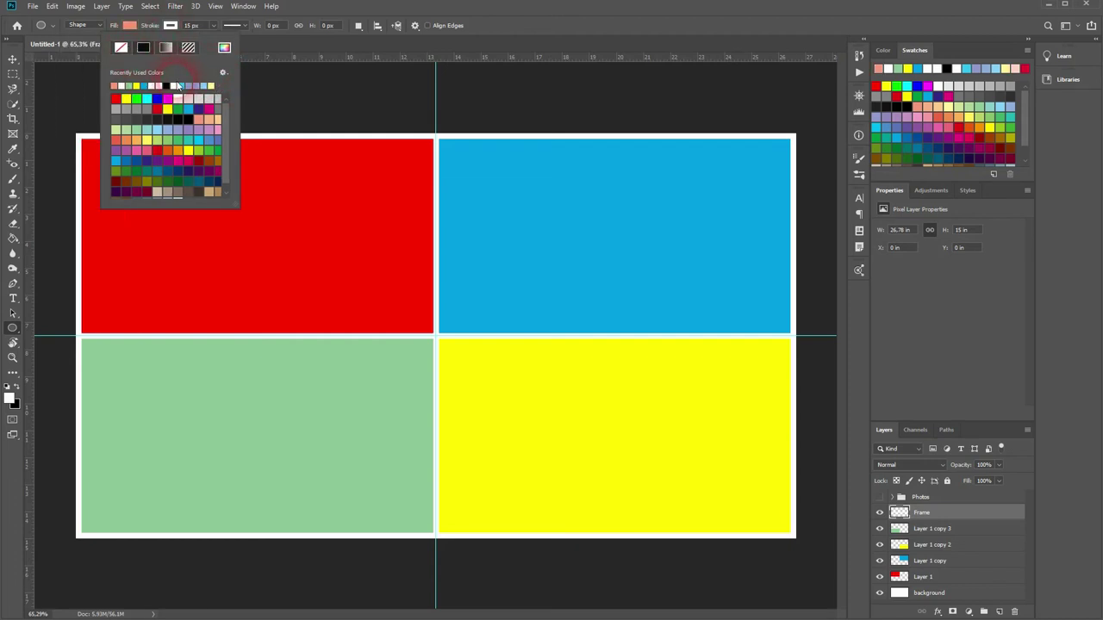
left_click(172, 26)
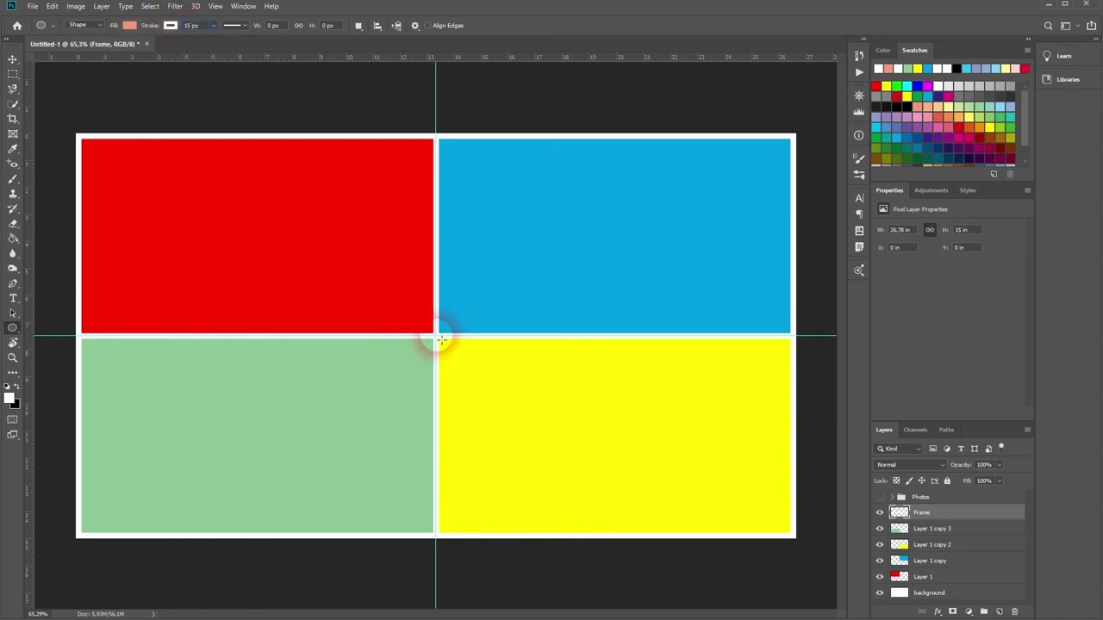
left_click_drag(439, 341, 582, 500)
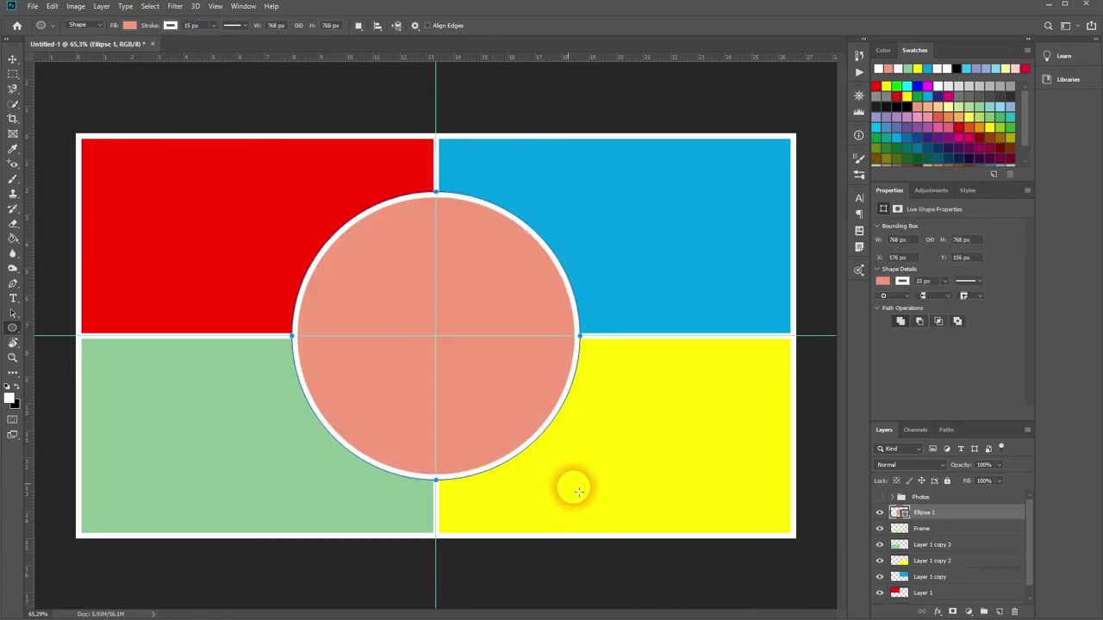
Step: Centre the circle on the canvas using Select All and Align Centers, then hide the guides
left_click(15, 60)
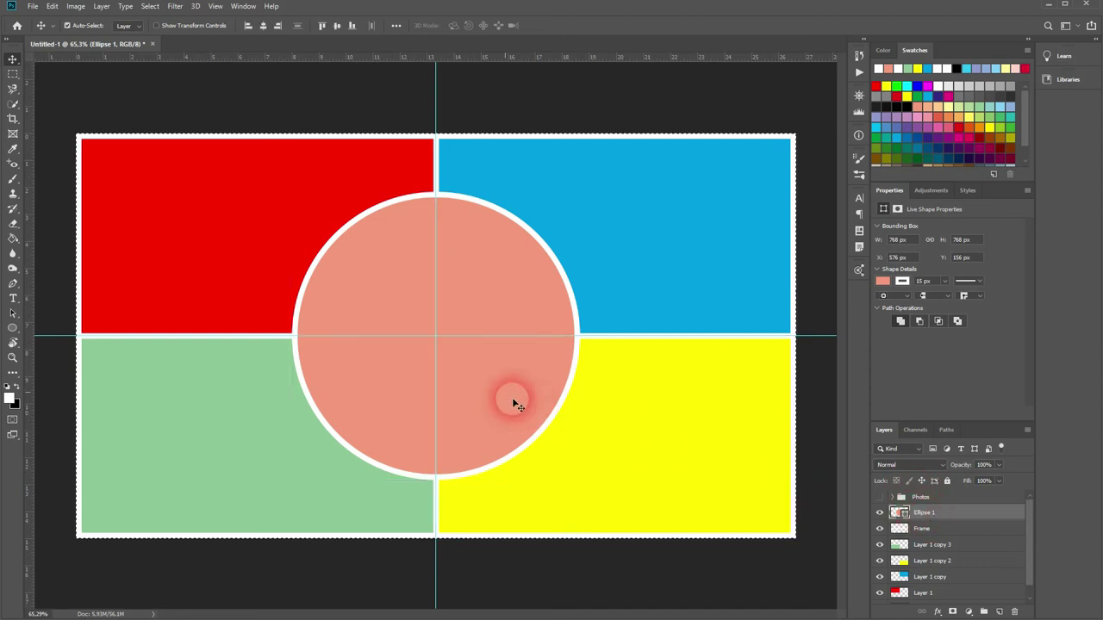
key("ctrl+a")
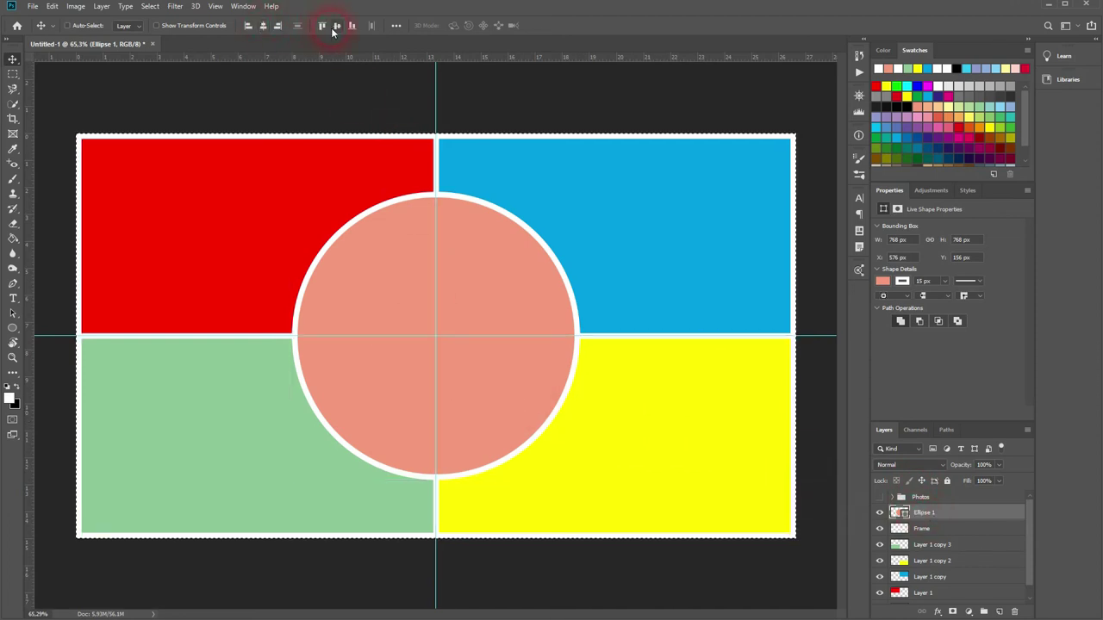
key("ctrl+d")
left_click(880, 529)
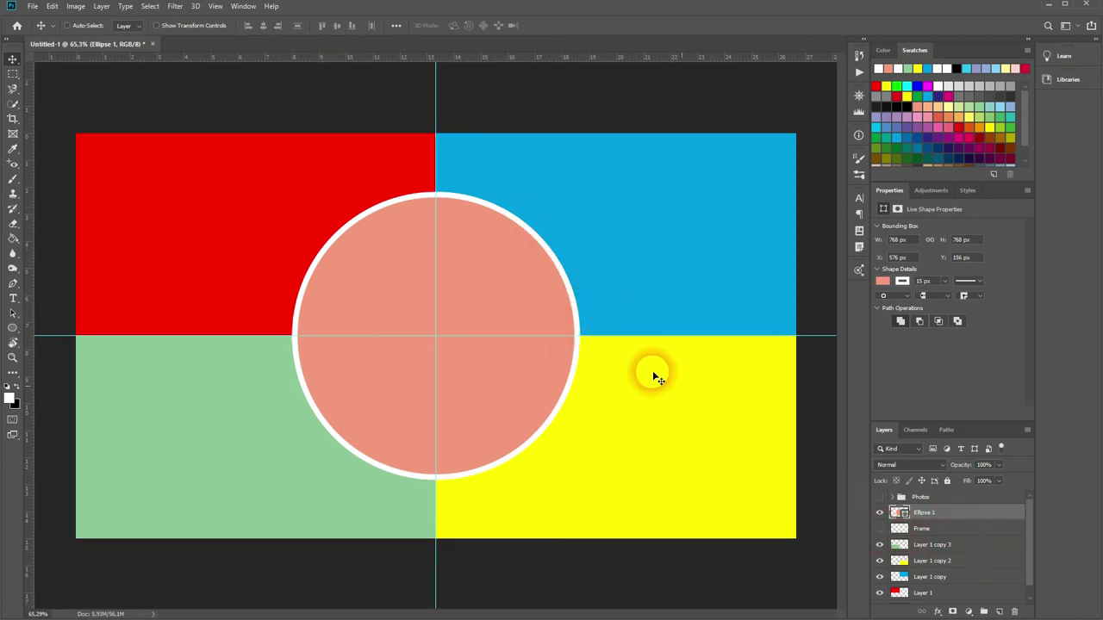
left_click(880, 529)
mouse_move(947, 514)
left_mouse_down()
mouse_move(954, 539)
mouse_move(960, 524)
mouse_move(941, 512)
left_mouse_up()
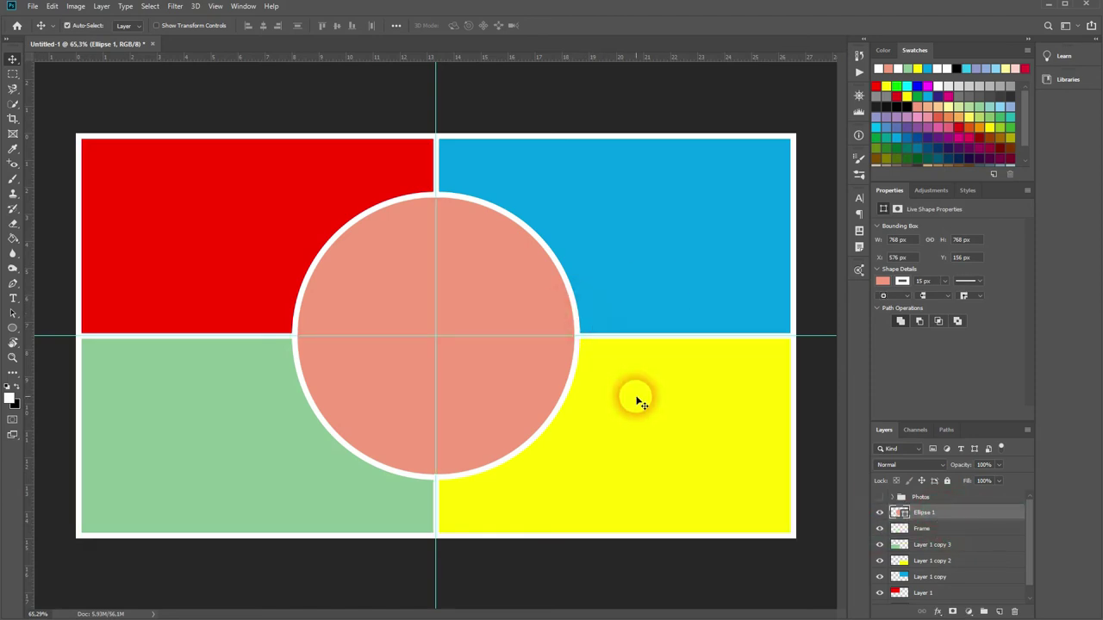
key("ctrl+semicolon")
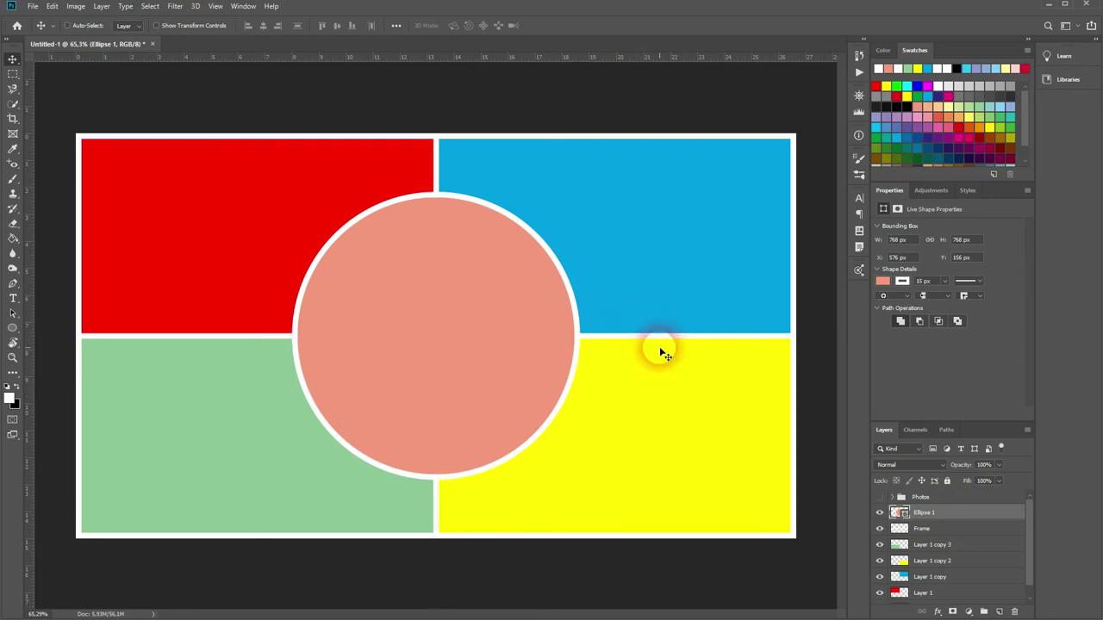
Step: Move the bride photo above Layer 1 and clip it to the top-left red panel
left_click(926, 515)
left_click(880, 498)
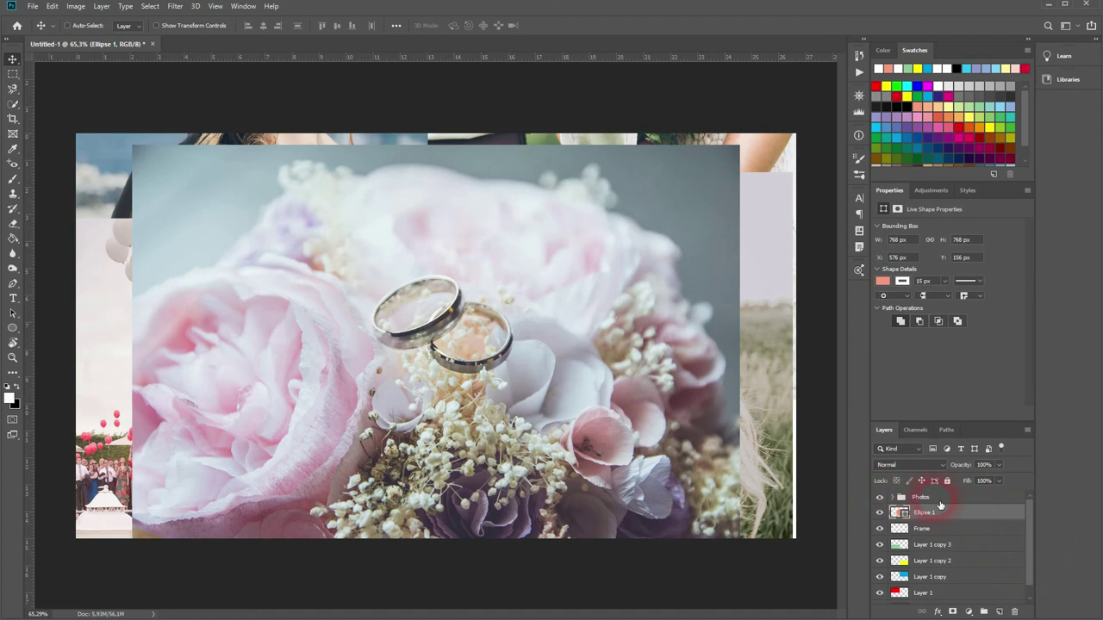
left_click(879, 498)
left_click(892, 497)
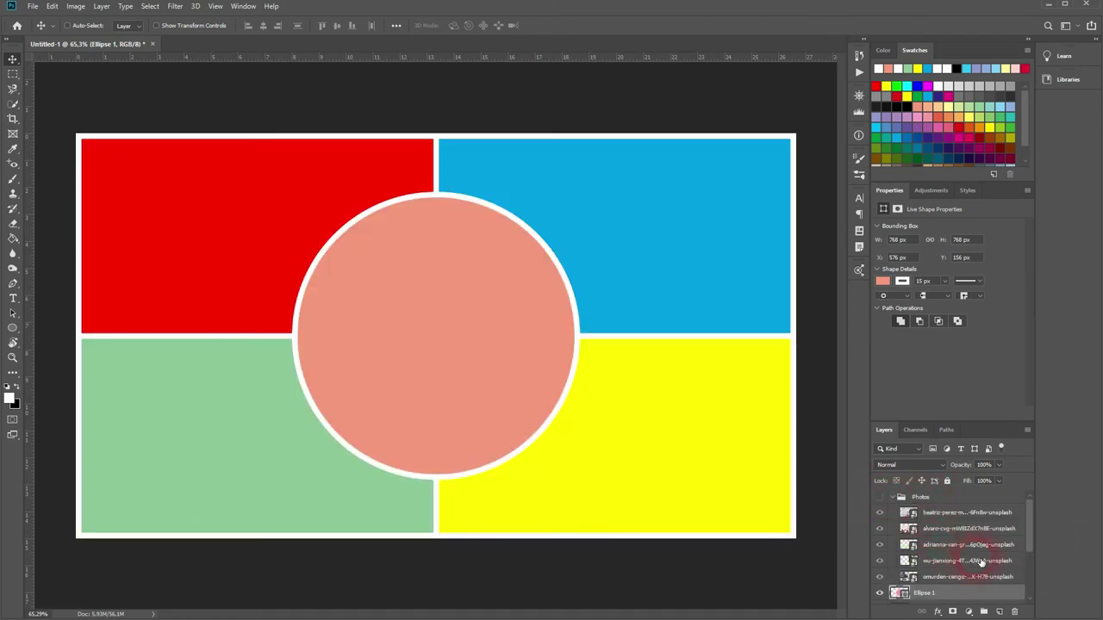
scroll(971, 564, "down", 2)
scroll(971, 565, "down", 1)
left_click_drag(948, 510, 939, 593)
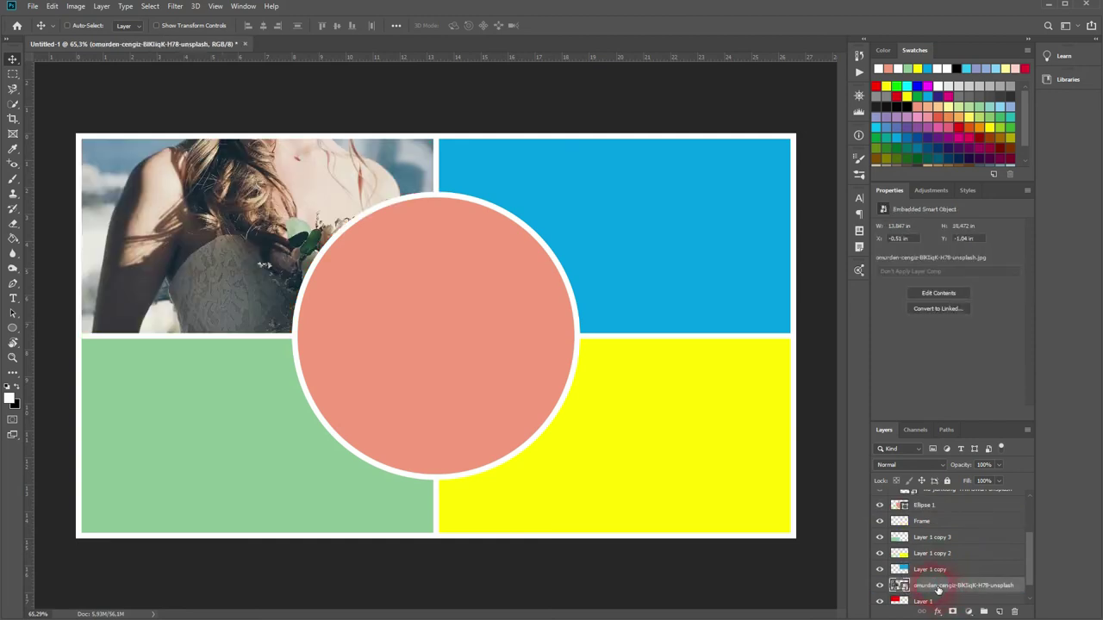
right_click(939, 589)
left_click(1006, 345)
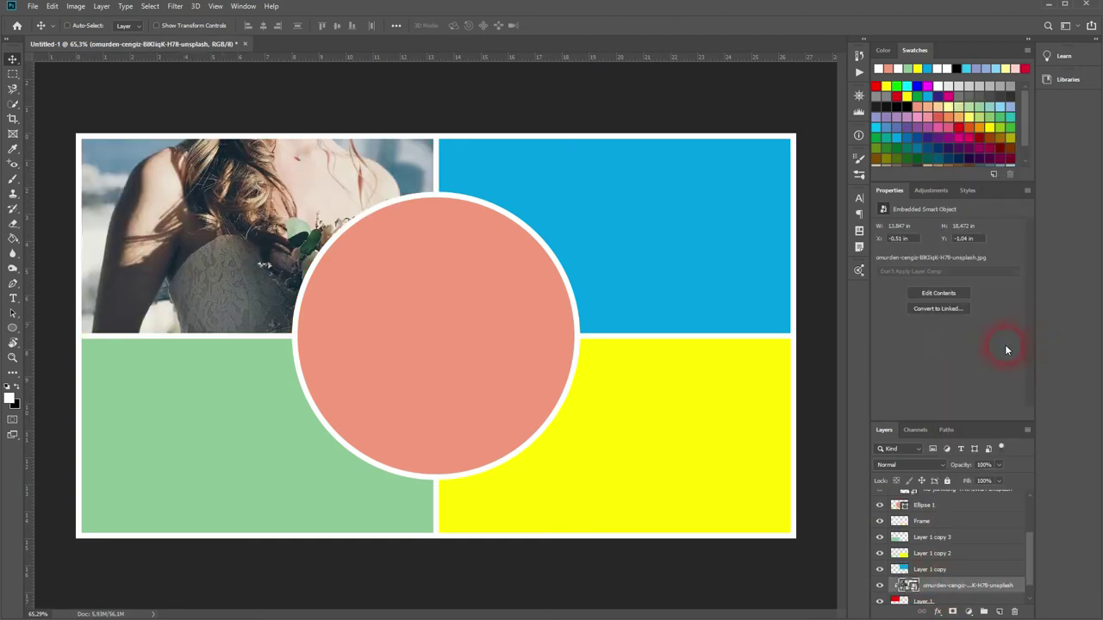
Step: Enlarge and reposition the bride photo with Free Transform to fill the top-left panel
left_click_drag(252, 227, 257, 199)
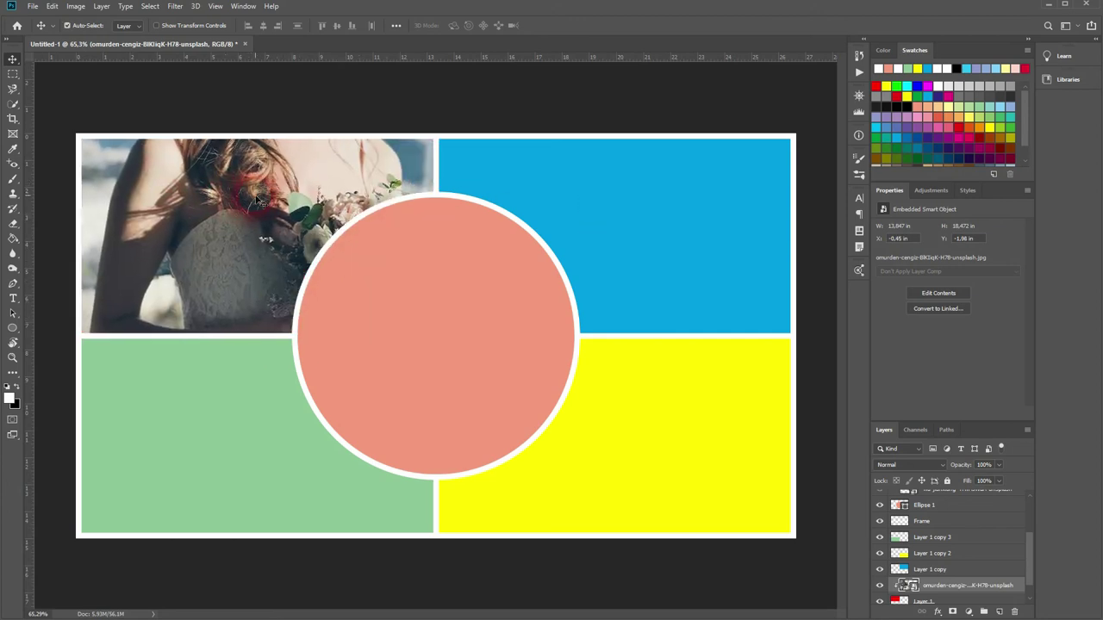
key("ctrl+t")
left_click_drag(439, 328, 480, 328)
left_click_drag(192, 229, 258, 257)
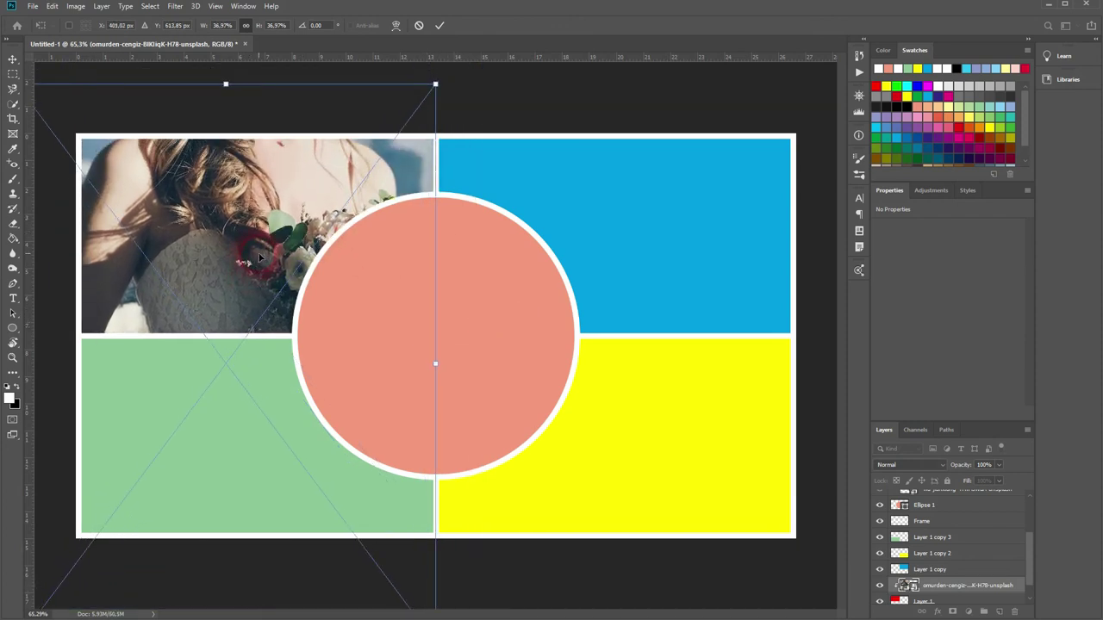
double_click(365, 297)
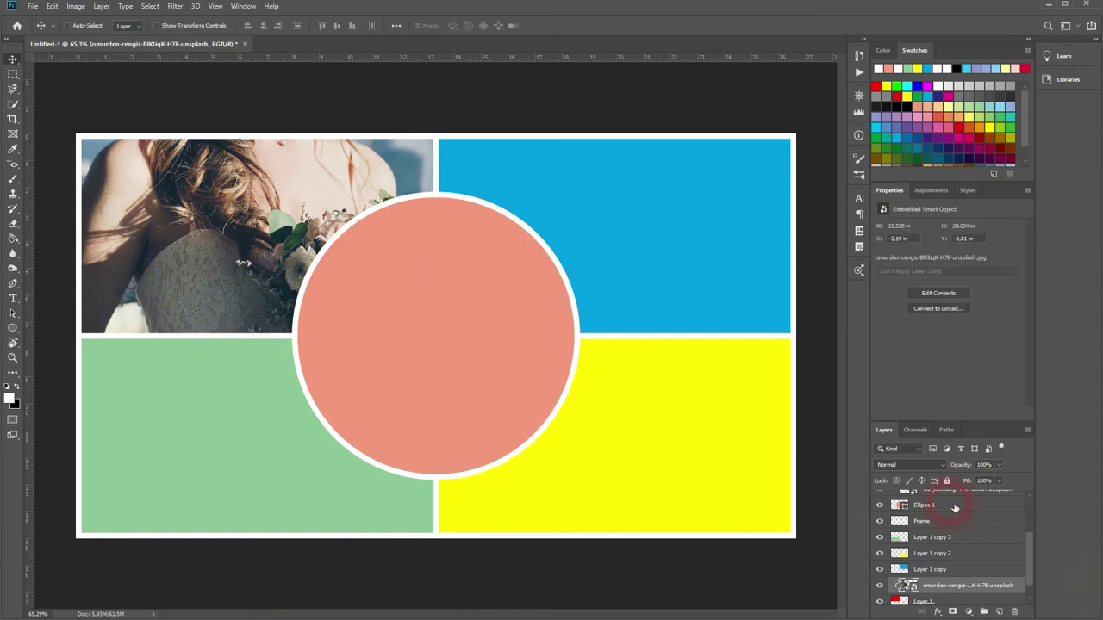
Step: Clip the hand-holding photo into the top-right blue panel and position it
scroll(955, 509, "up", 1)
left_click_drag(954, 513, 965, 578)
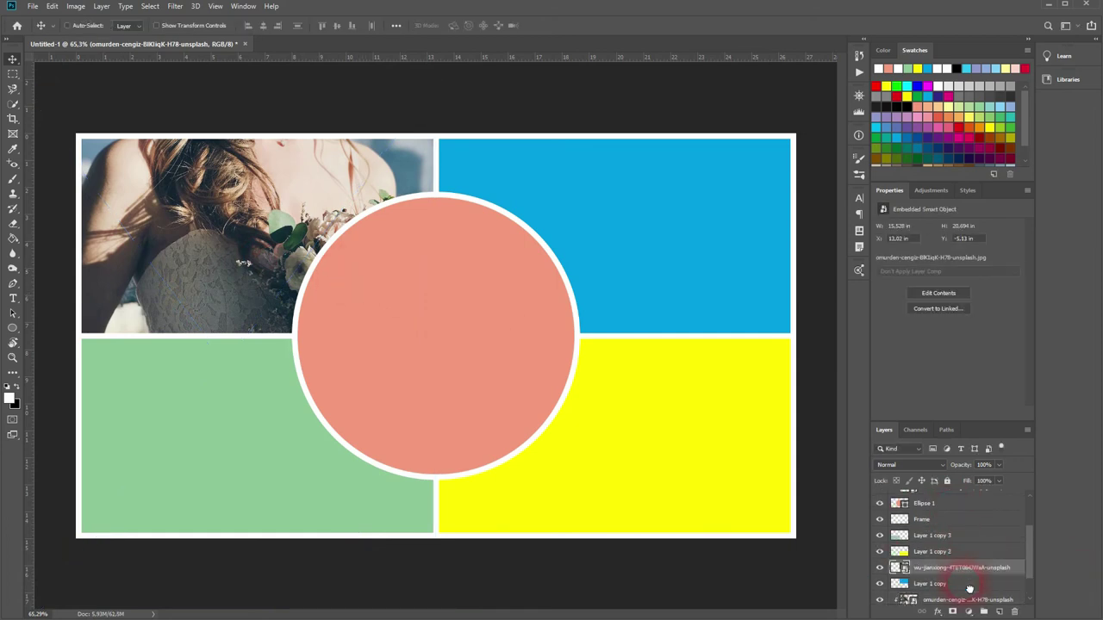
left_click_drag(639, 177, 495, 284)
left_click(954, 573)
right_click(954, 575)
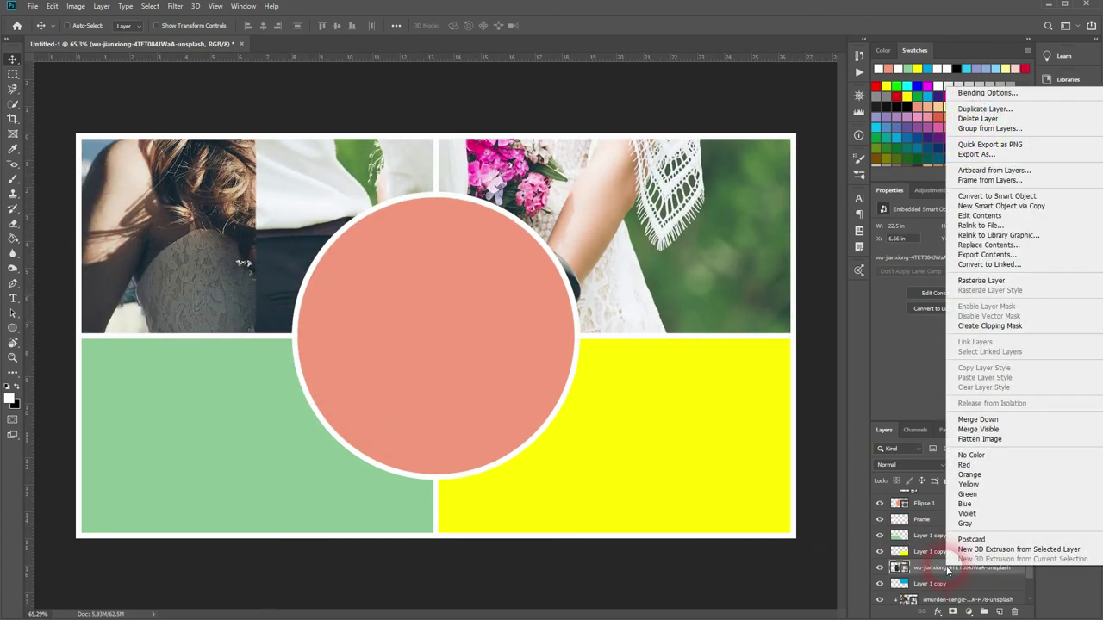
left_click(980, 326)
left_click_drag(633, 194, 665, 209)
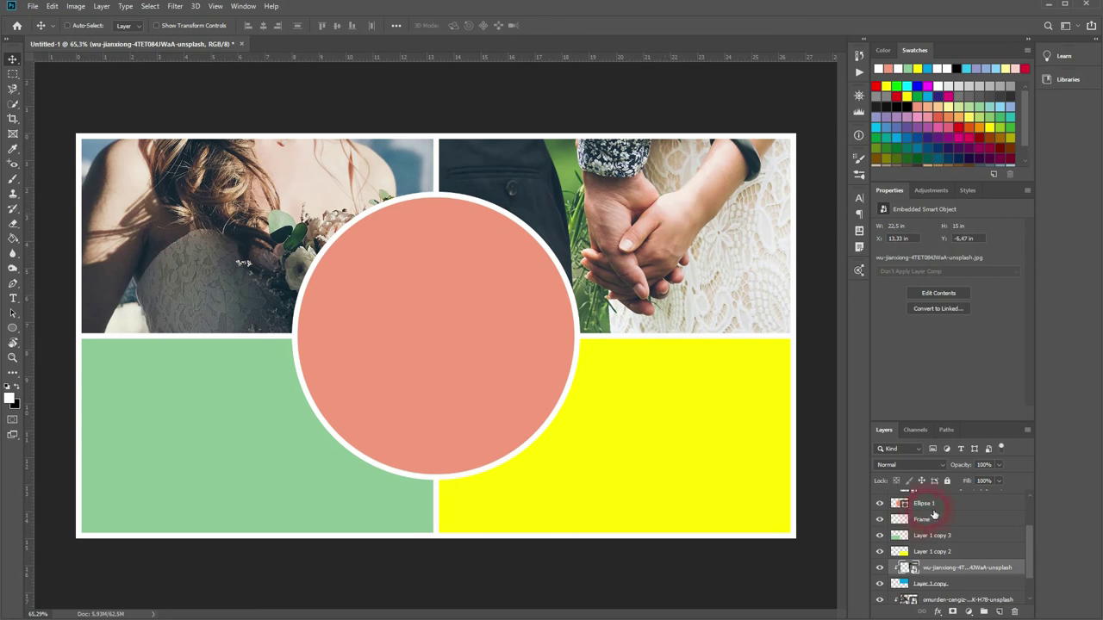
Step: Clip the embracing-couple photo into the bottom-right yellow panel, move it down and enlarge it to fill
scroll(957, 541, "up", 1)
left_click_drag(943, 502, 955, 560)
right_click(954, 560)
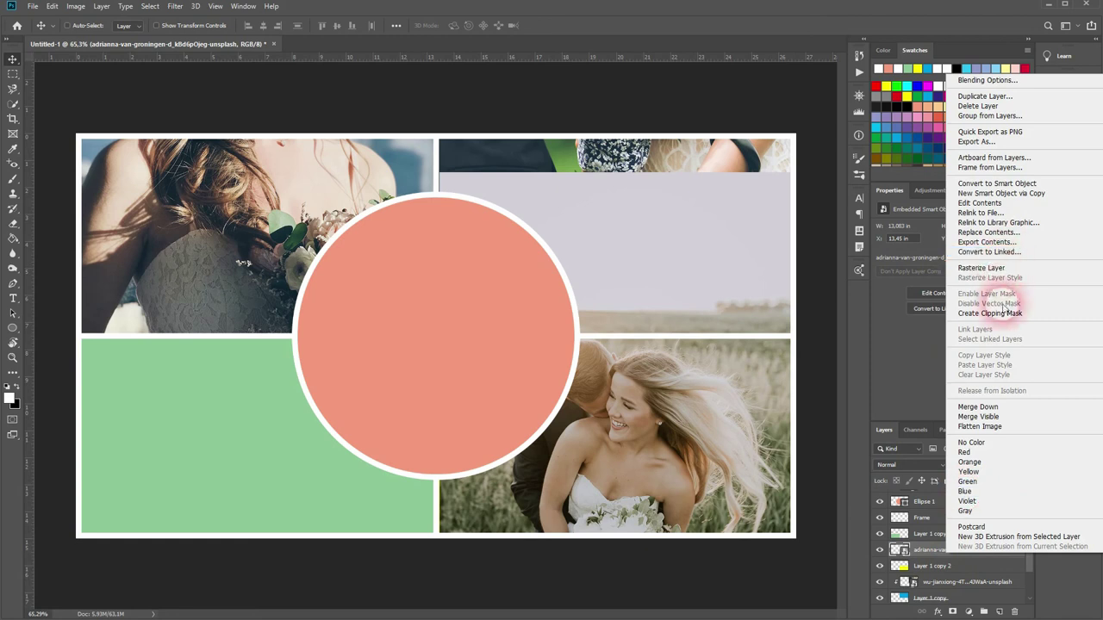
left_click(939, 313)
left_click_drag(603, 430, 631, 442)
key("ctrl+t")
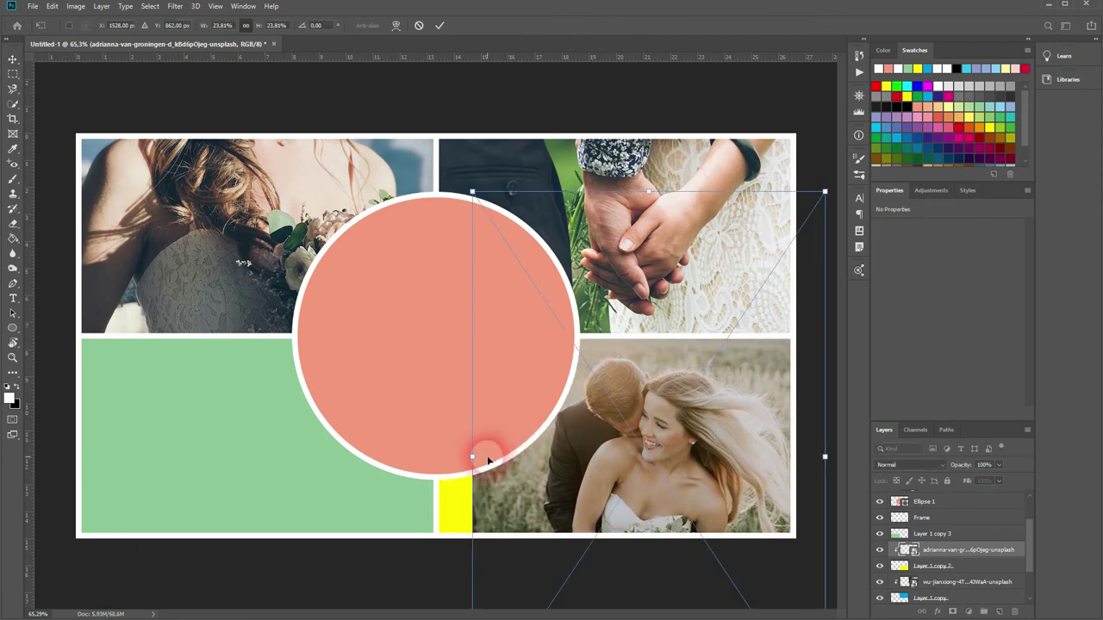
left_click_drag(477, 463, 439, 466)
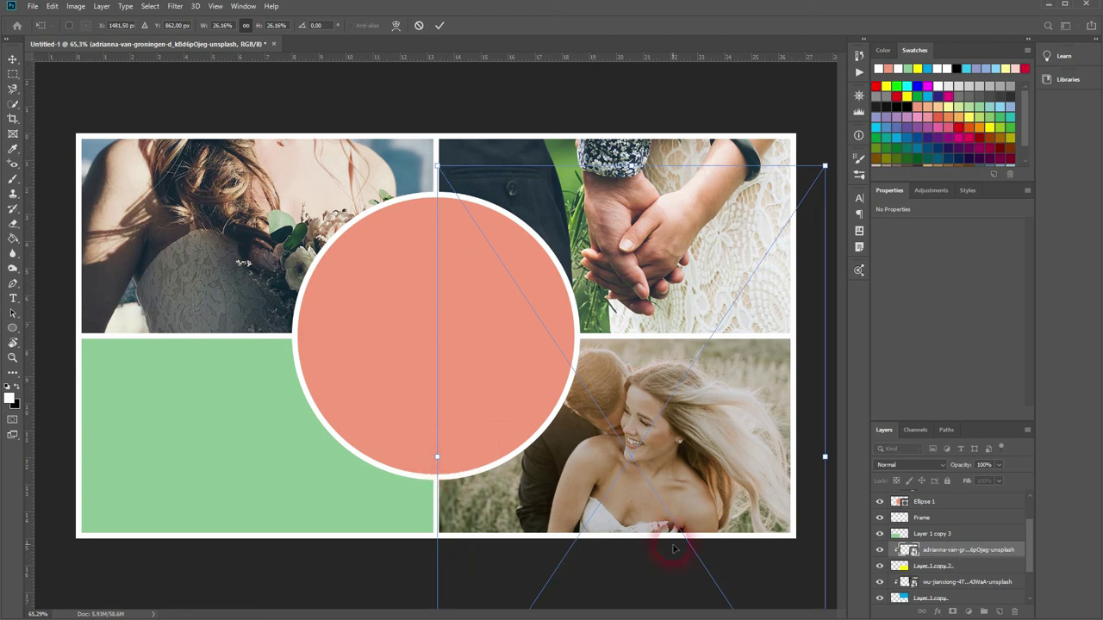
key("Return")
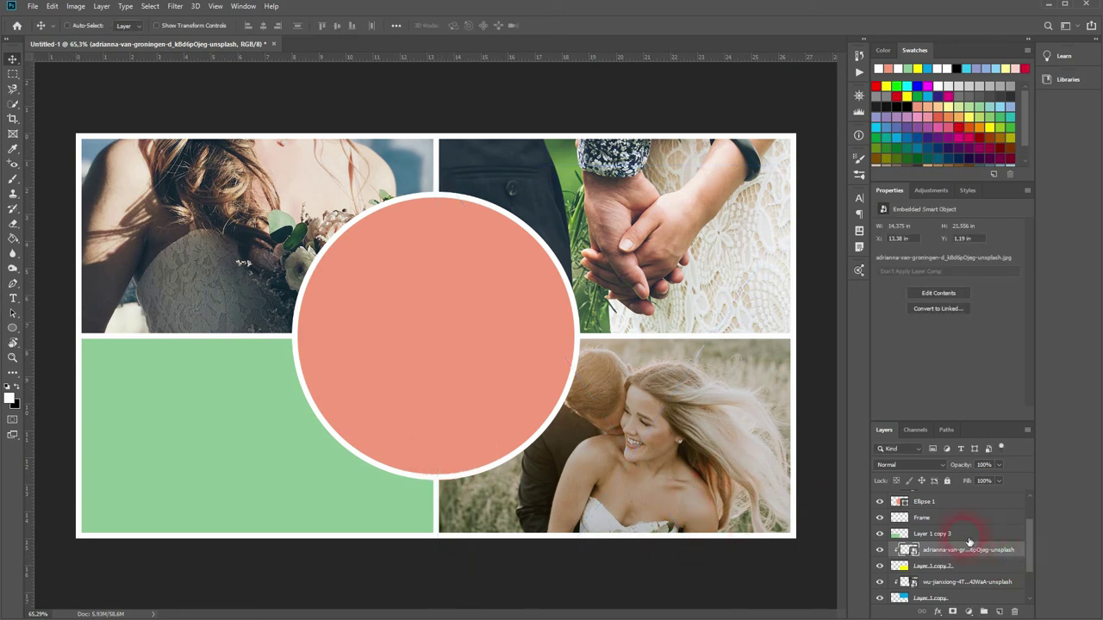
Step: Clip the balloon-celebration photo into the bottom-left green panel and shift it into place
scroll(969, 535, "up", 1)
left_click_drag(961, 519, 956, 562)
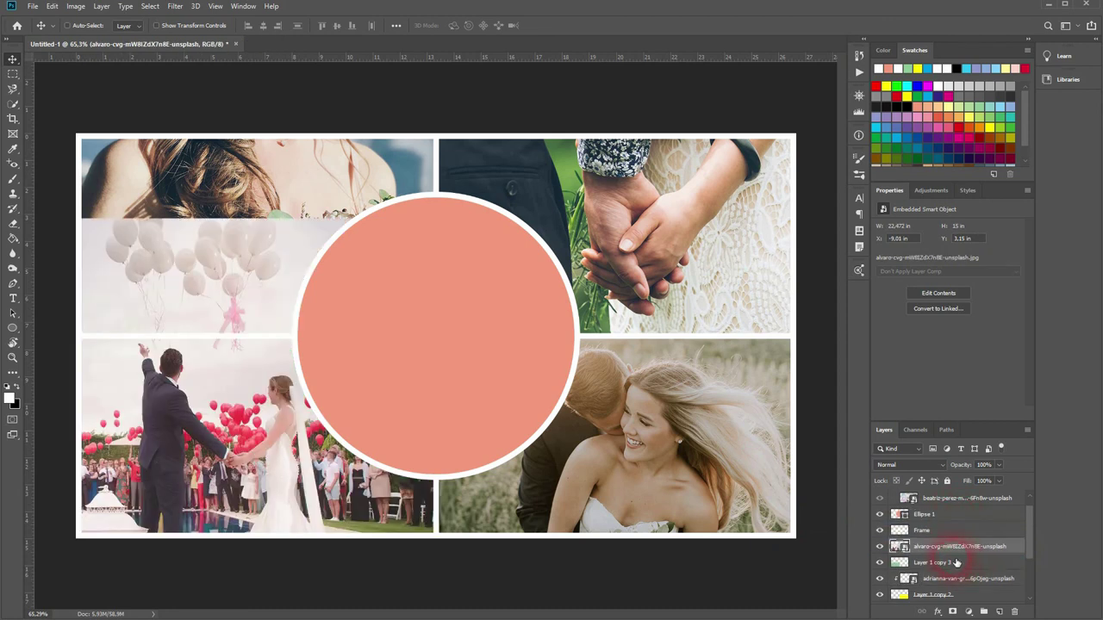
right_click(946, 548)
left_click(1038, 300)
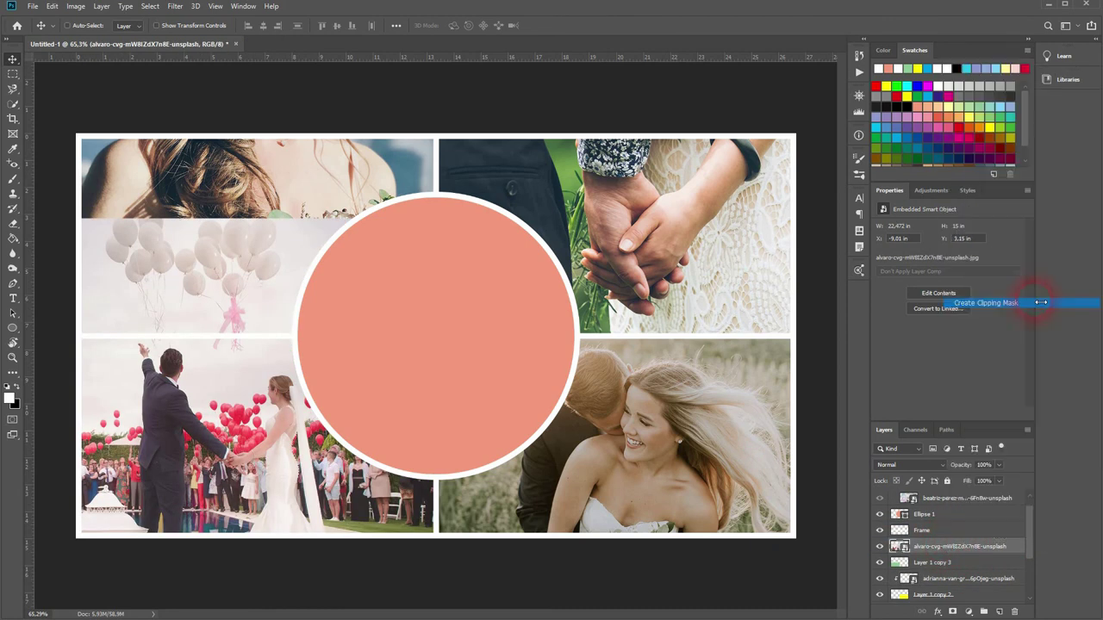
mouse_move(216, 394)
left_mouse_down()
mouse_move(215, 420)
mouse_move(233, 419)
mouse_move(199, 392)
left_mouse_up()
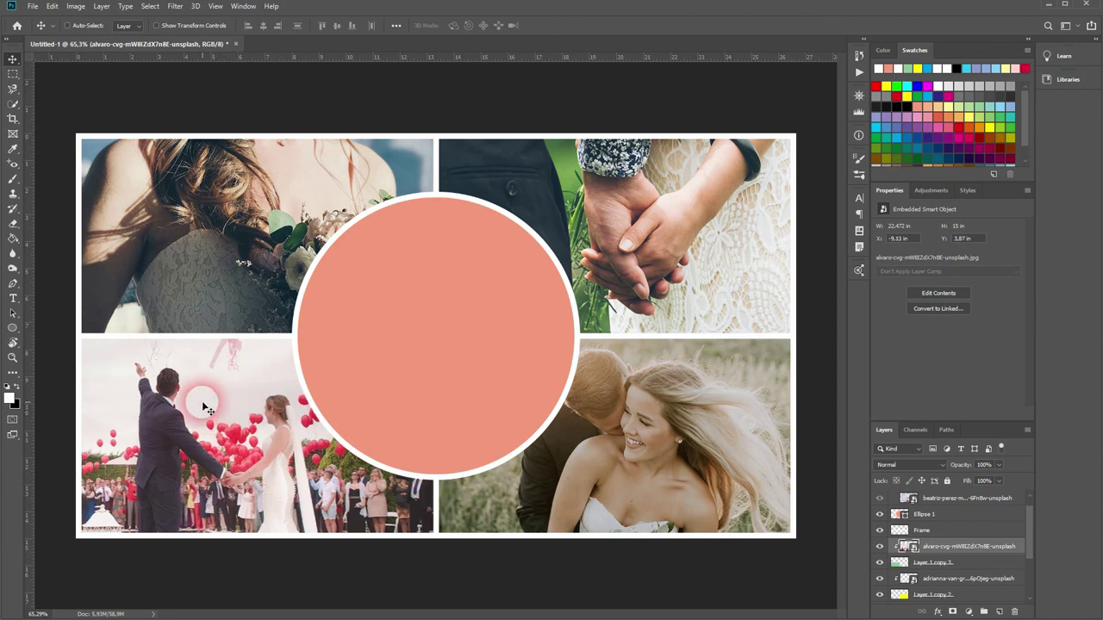
Step: Clip the wedding-rings photo to Ellipse 1 and shift it down-left so the rings sit centred
scroll(956, 518, "up", 1)
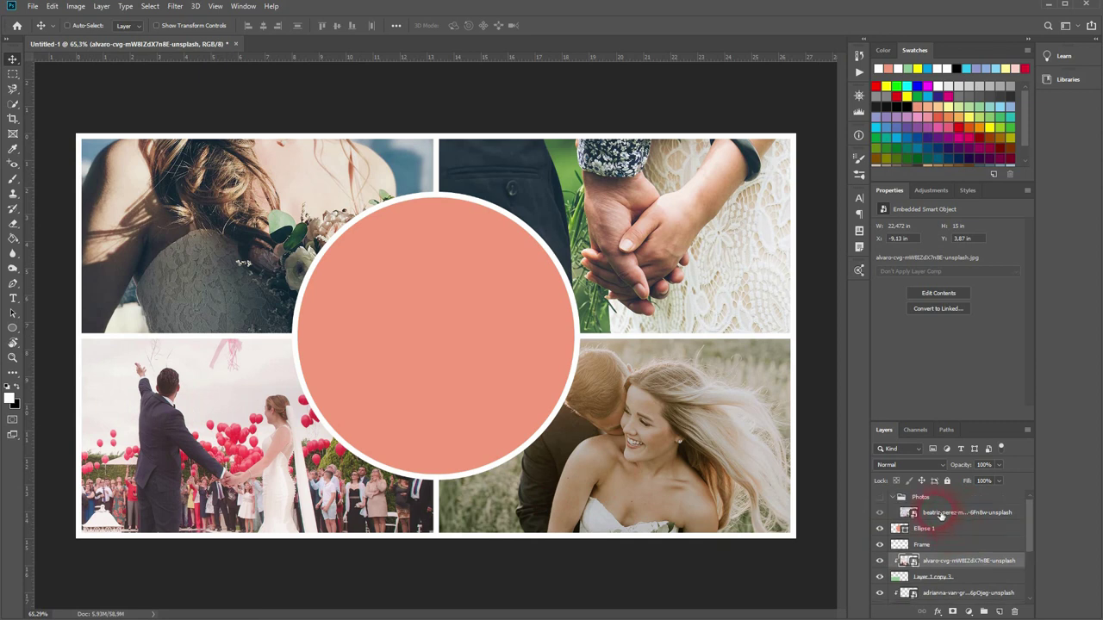
left_click(942, 516)
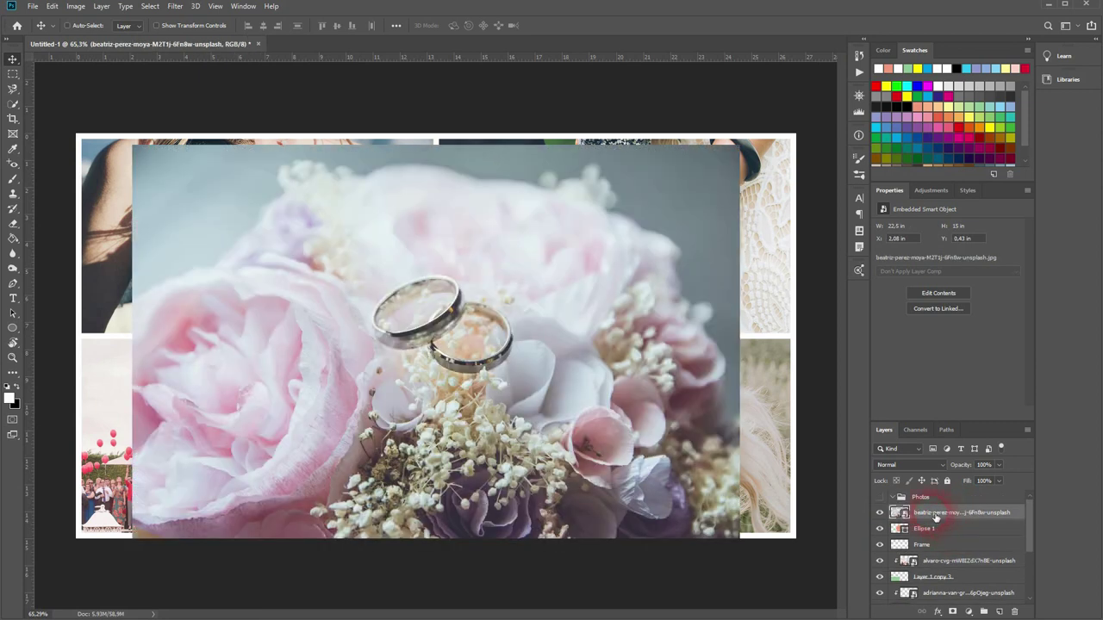
right_click(936, 516)
left_click(963, 274)
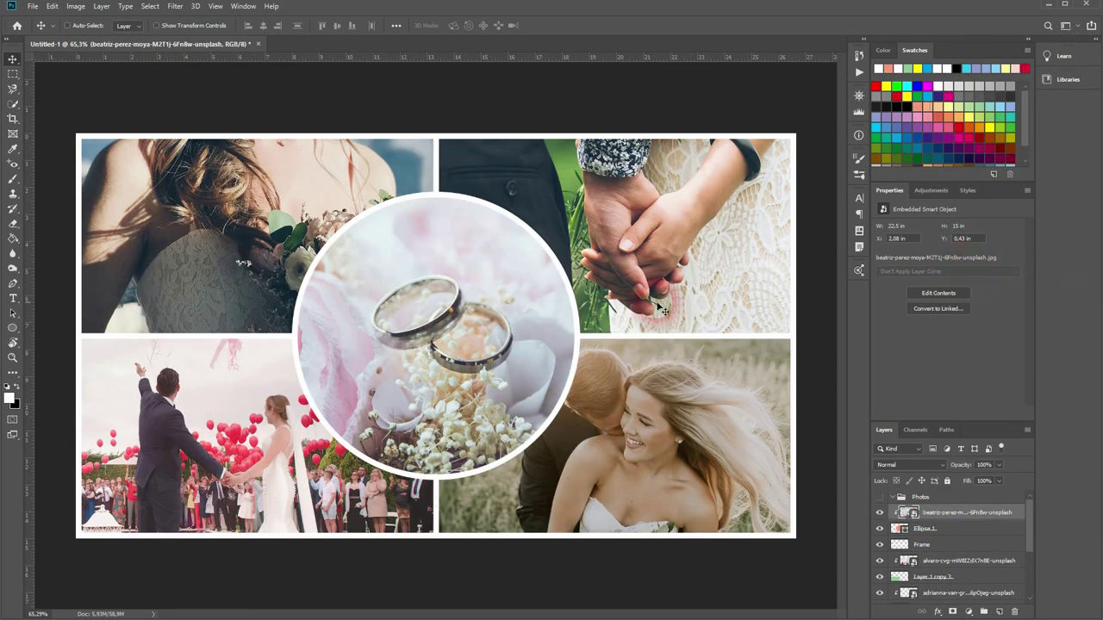
left_click_drag(458, 312, 450, 336)
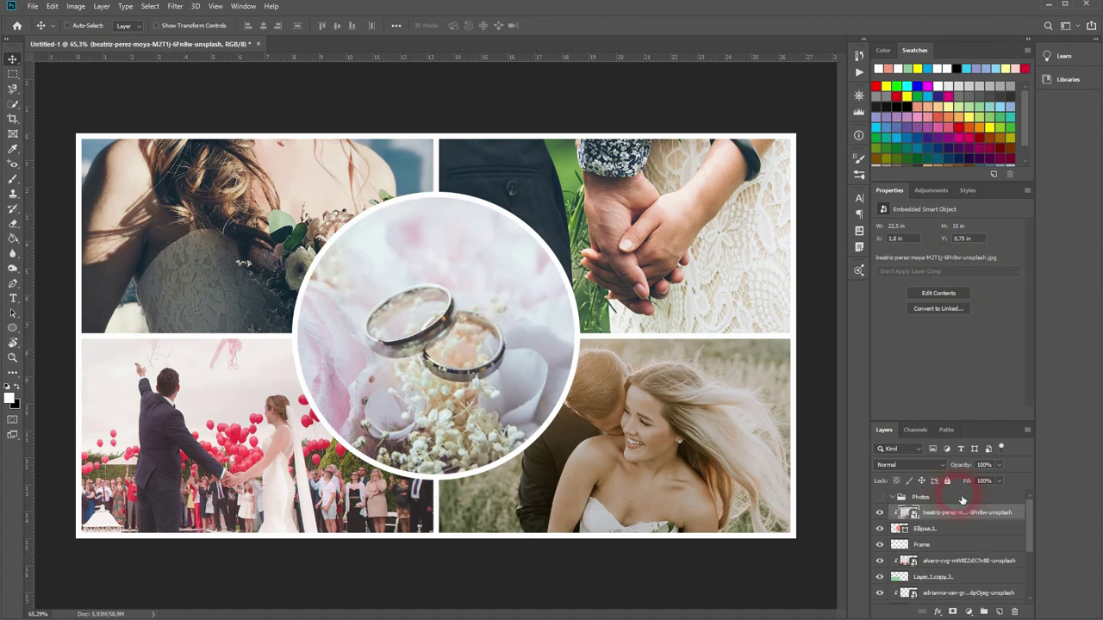
scroll(962, 499, "down", 1)
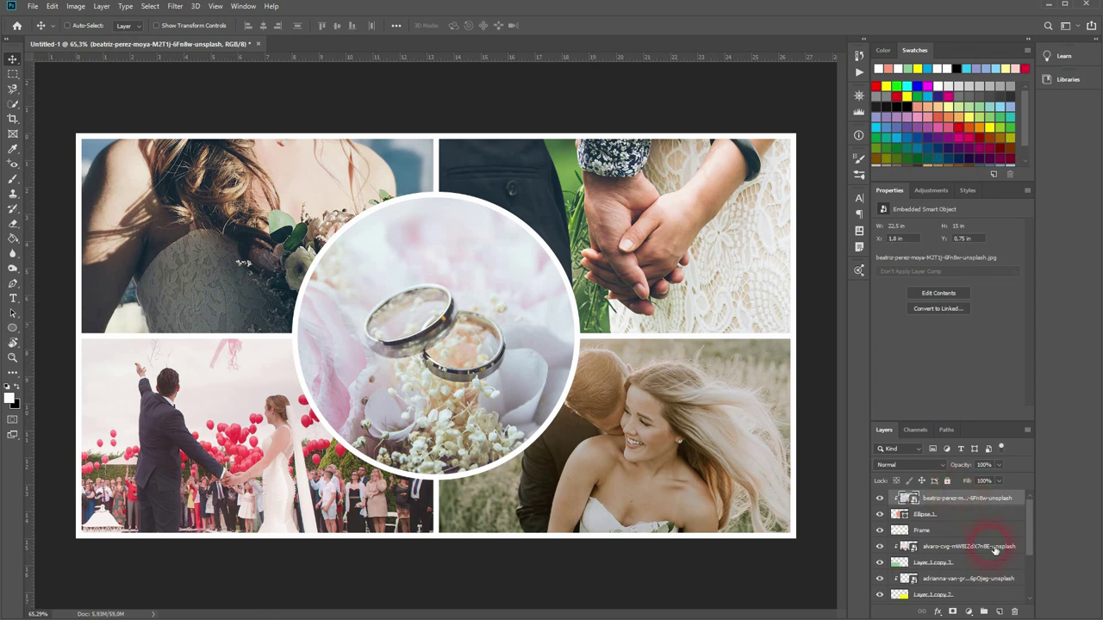